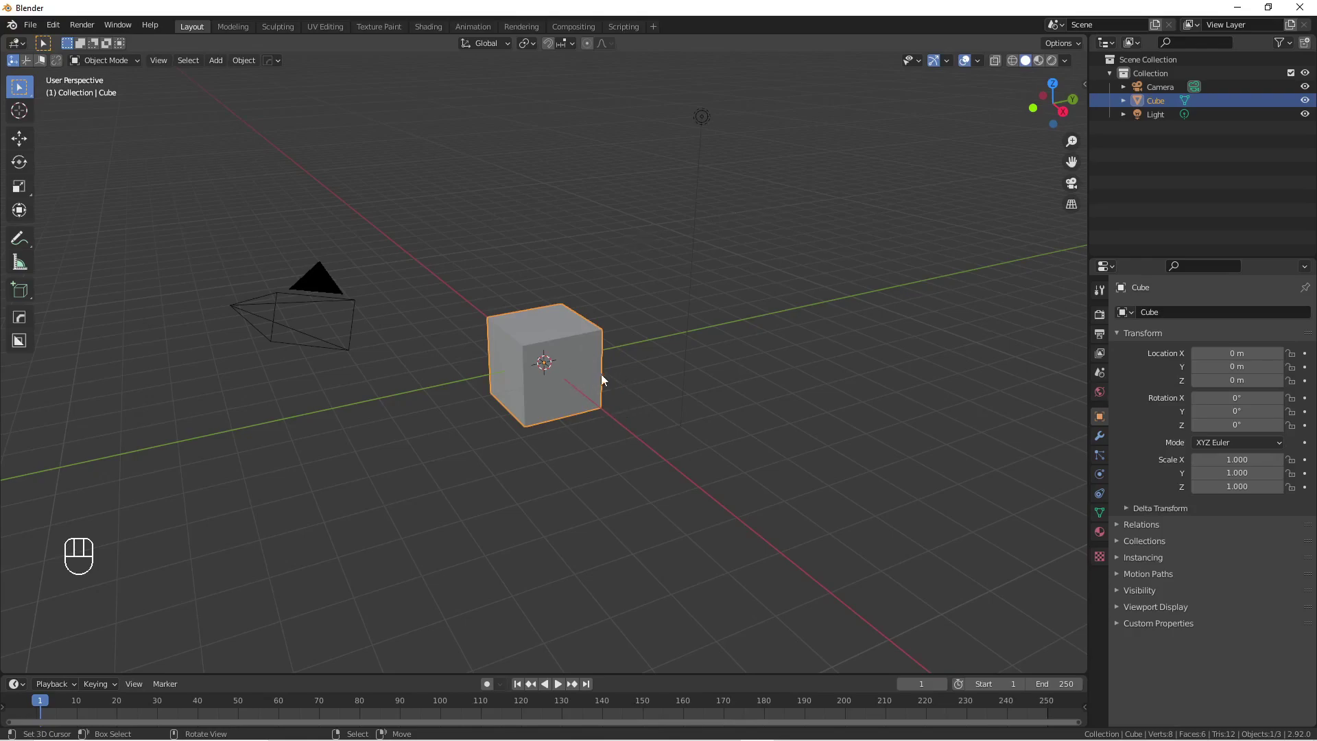
Delete the light and camera from the scene
{"action": "left_click", "coordinate": [700, 117]}
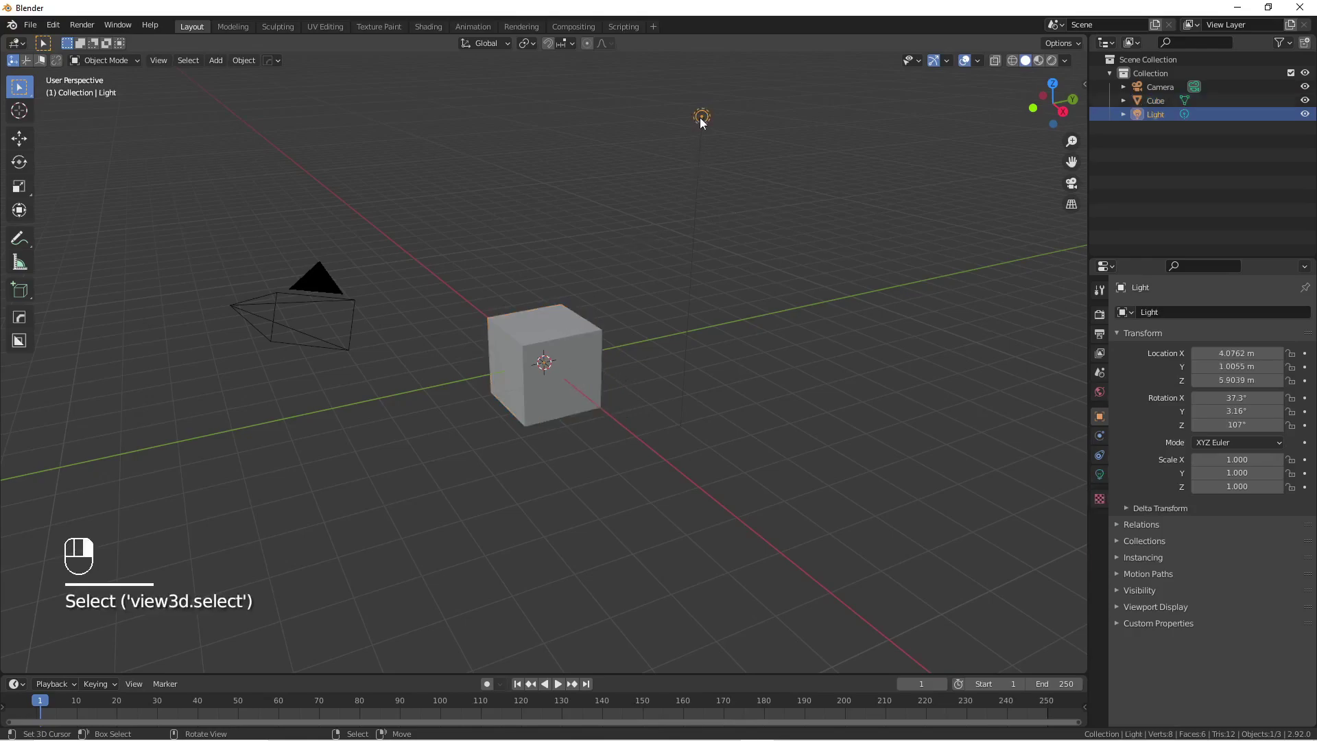
{"action": "left_click", "coordinate": [330, 278], "text": "shift"}
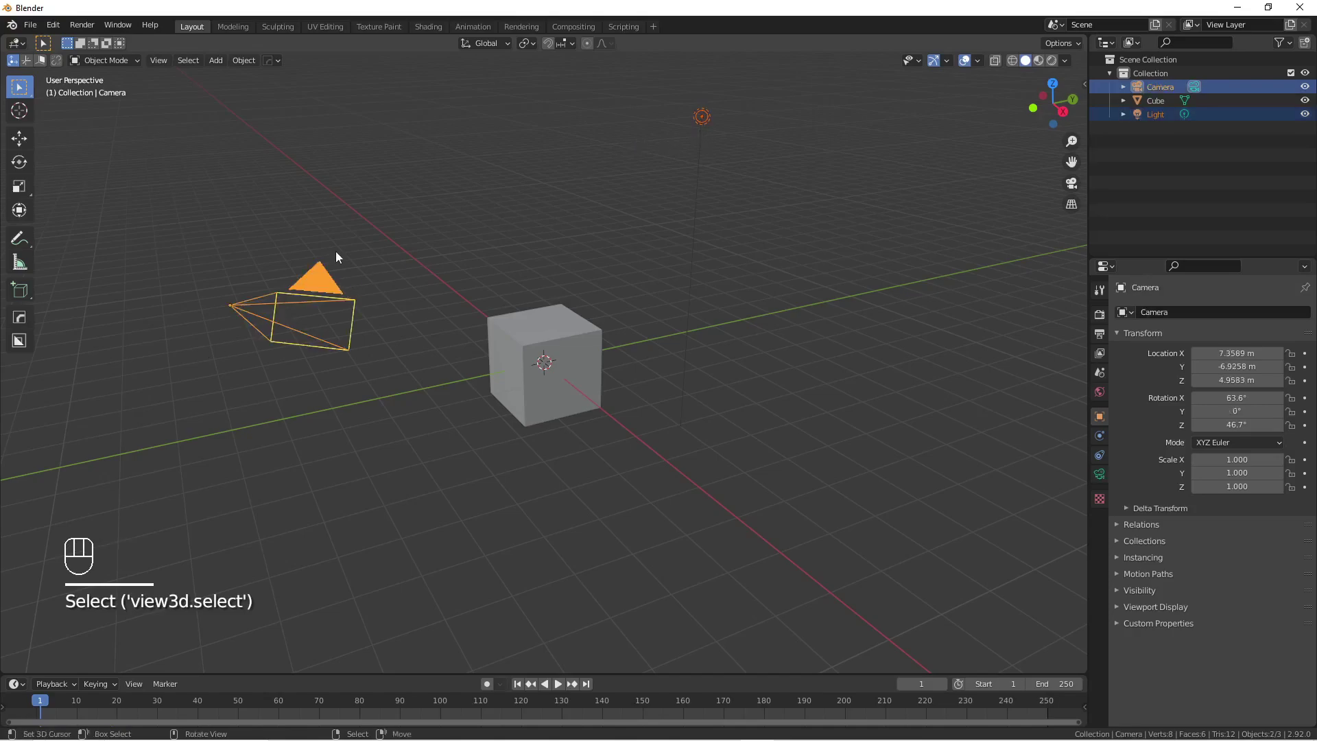
{"action": "key", "text": "x"}
{"action": "left_click", "coordinate": [335, 254]}
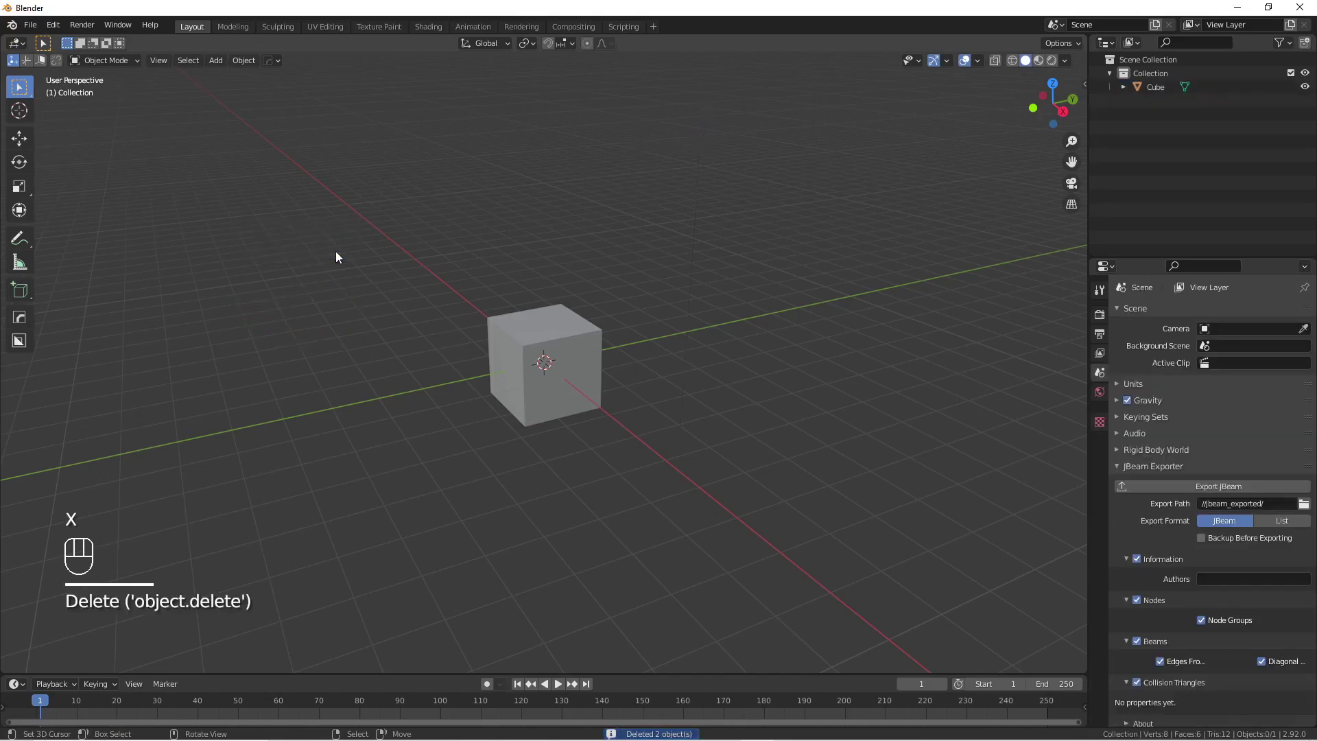
Set the scene units to a 0.01 unit scale with length in Centimeters
{"action": "left_click", "coordinate": [1135, 467]}
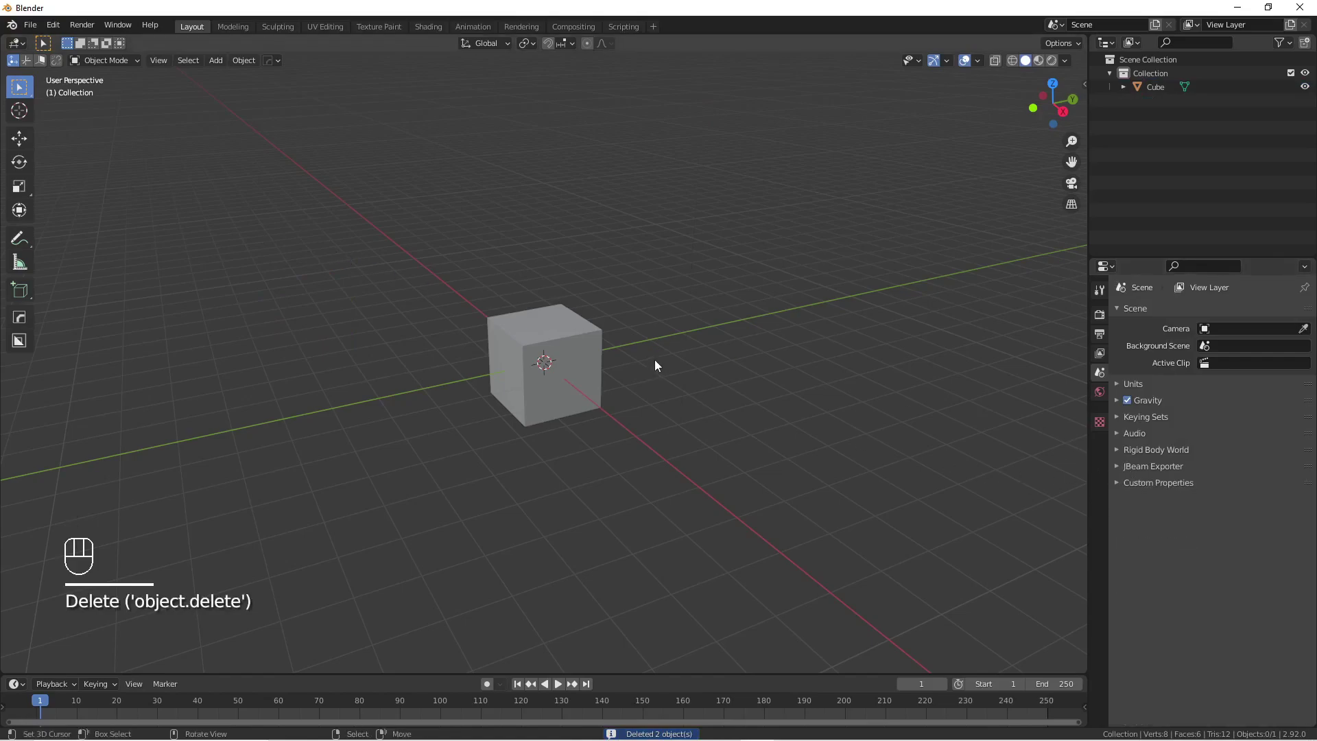
{"action": "left_click", "coordinate": [1159, 383]}
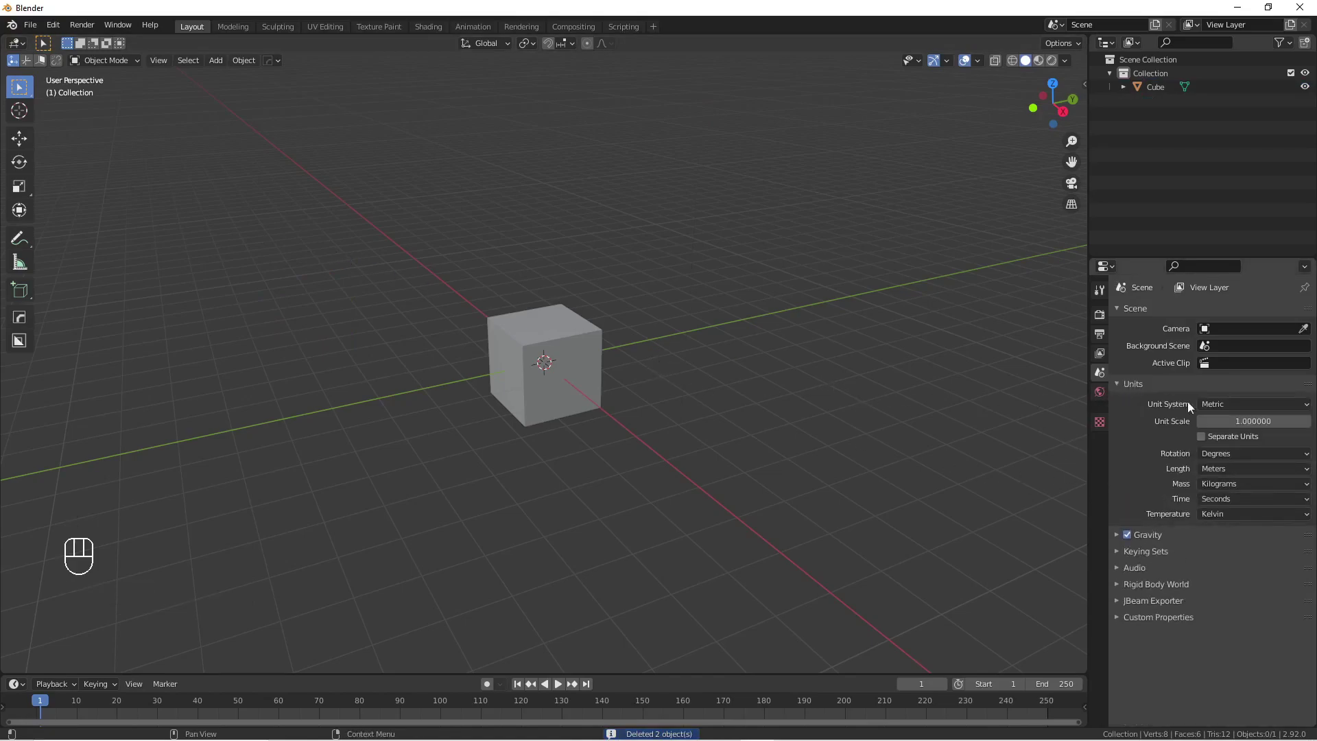
{"action": "left_click", "coordinate": [1244, 421]}
{"action": "type", "text": ".01"}
{"action": "key", "text": "Return"}
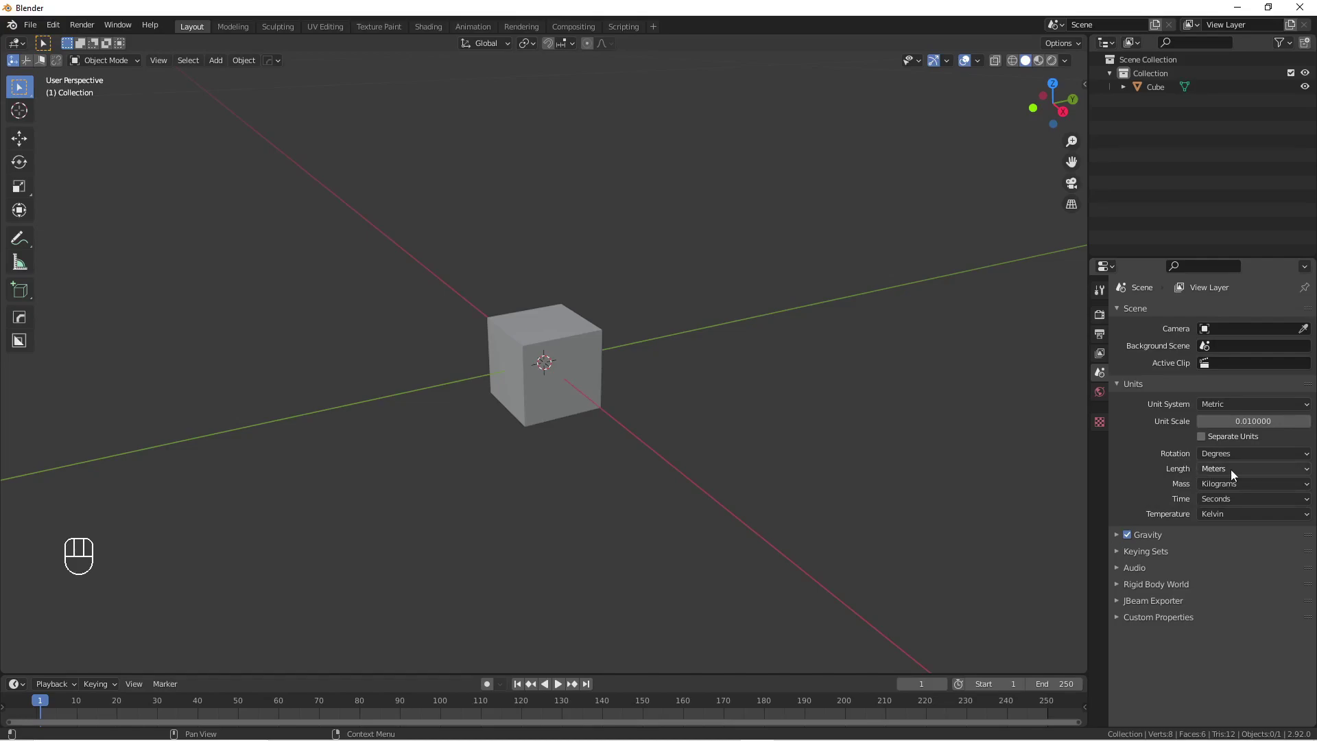
{"action": "left_click", "coordinate": [1230, 469]}
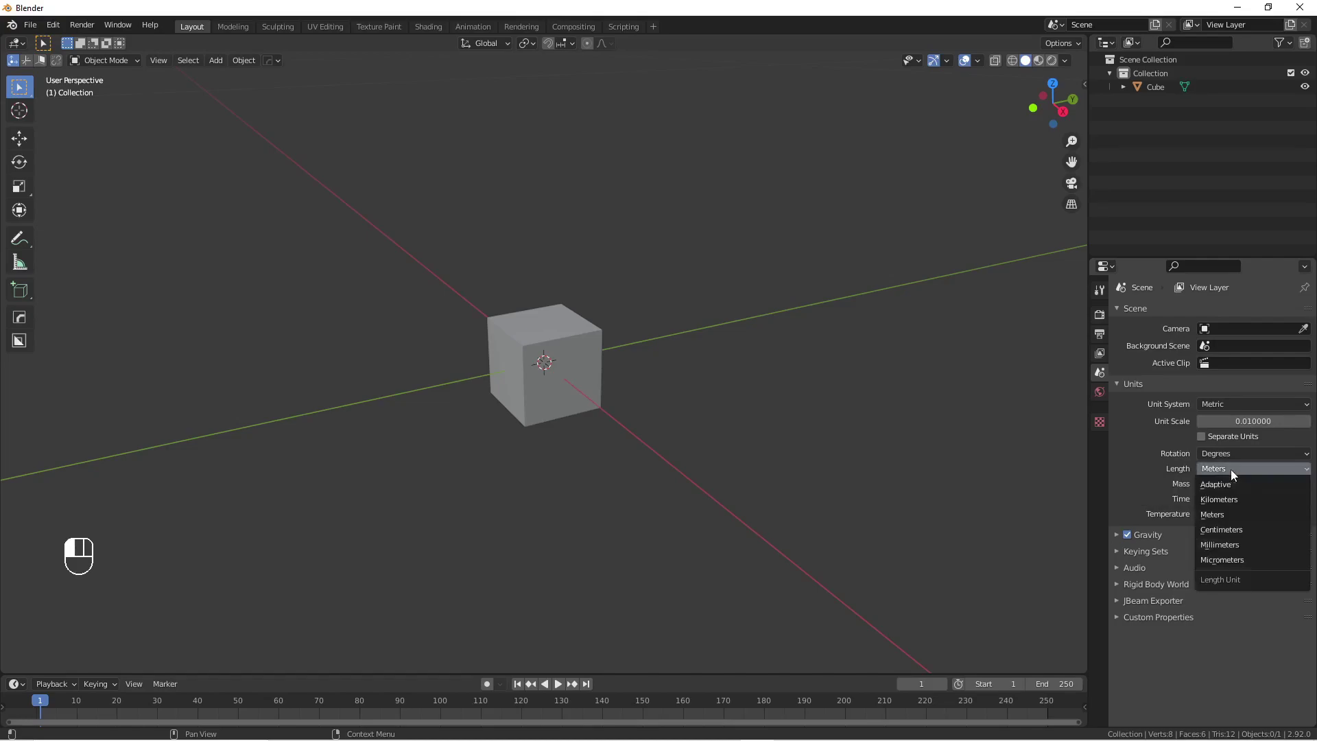
{"action": "left_click", "coordinate": [1232, 529]}
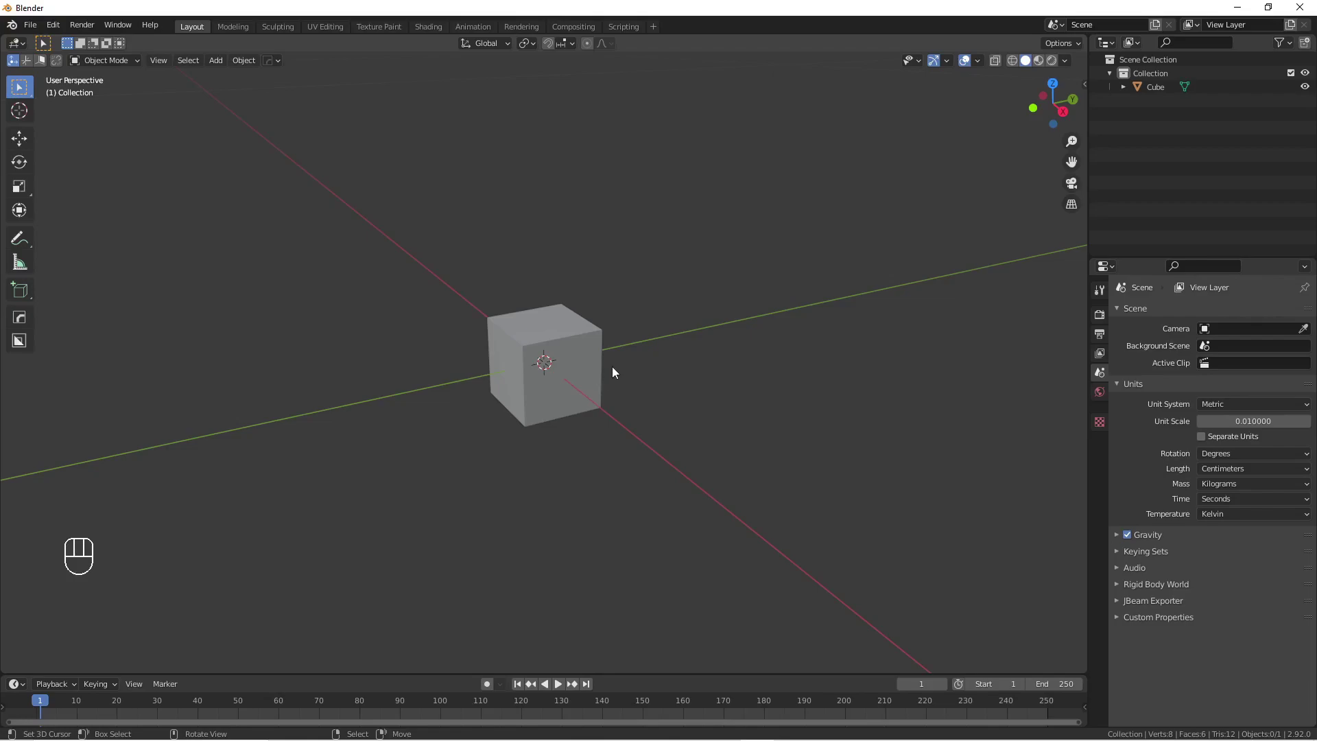
Move the cube about 9.42 cm along the Y axis, keeping X and Z at 0
{"action": "left_click", "coordinate": [548, 320]}
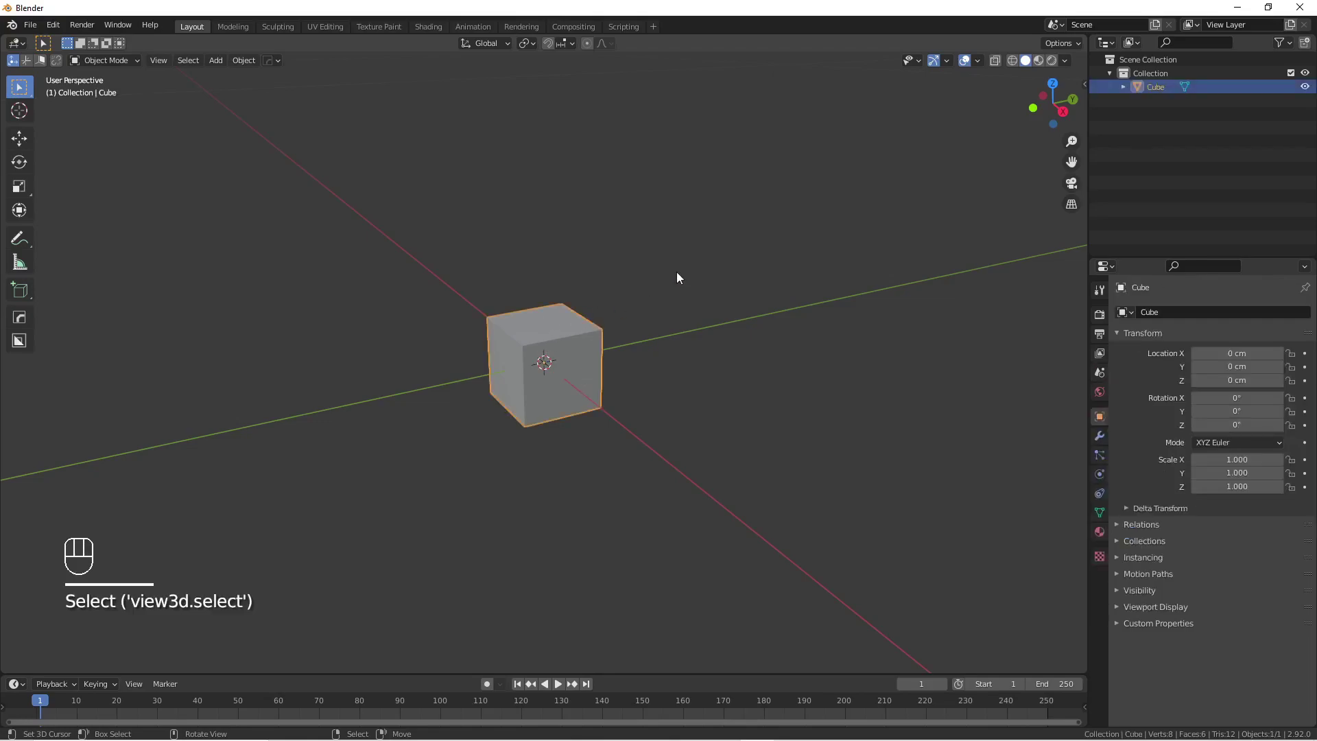
{"action": "key", "text": "g"}
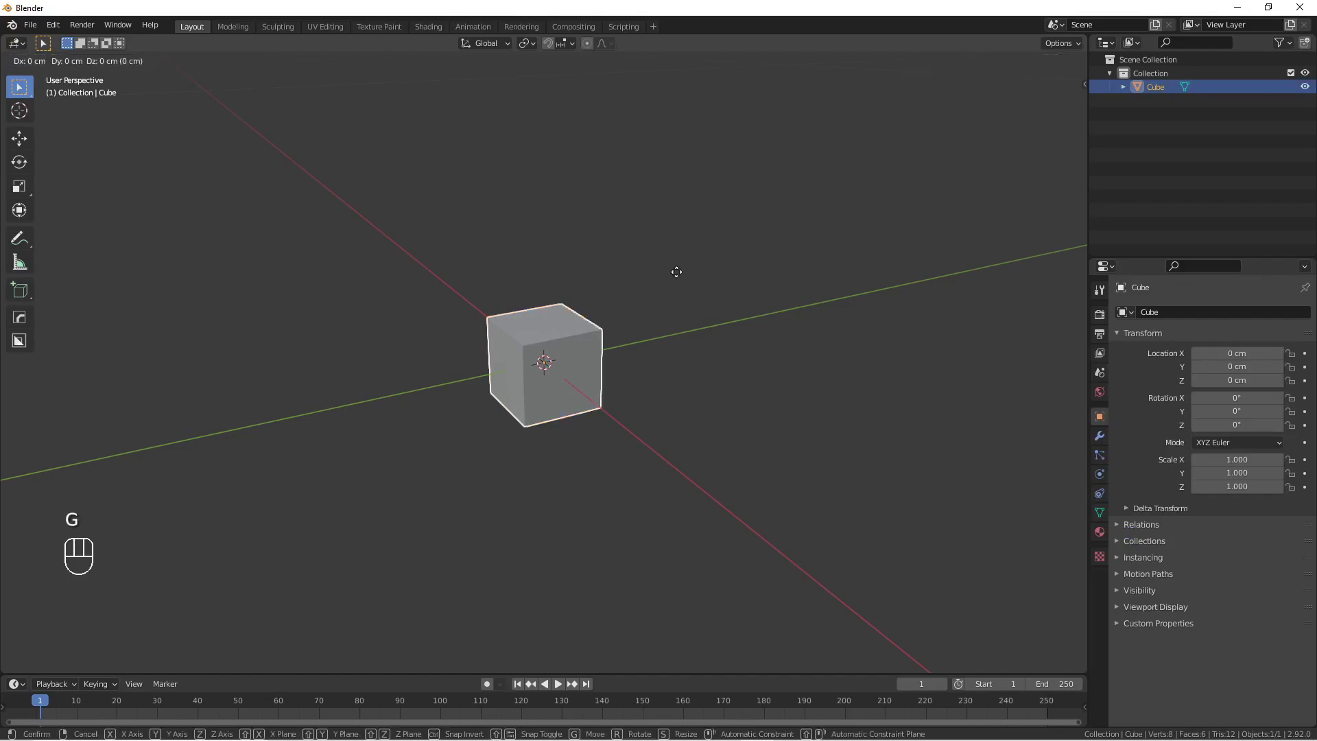
{"action": "key", "text": "y"}
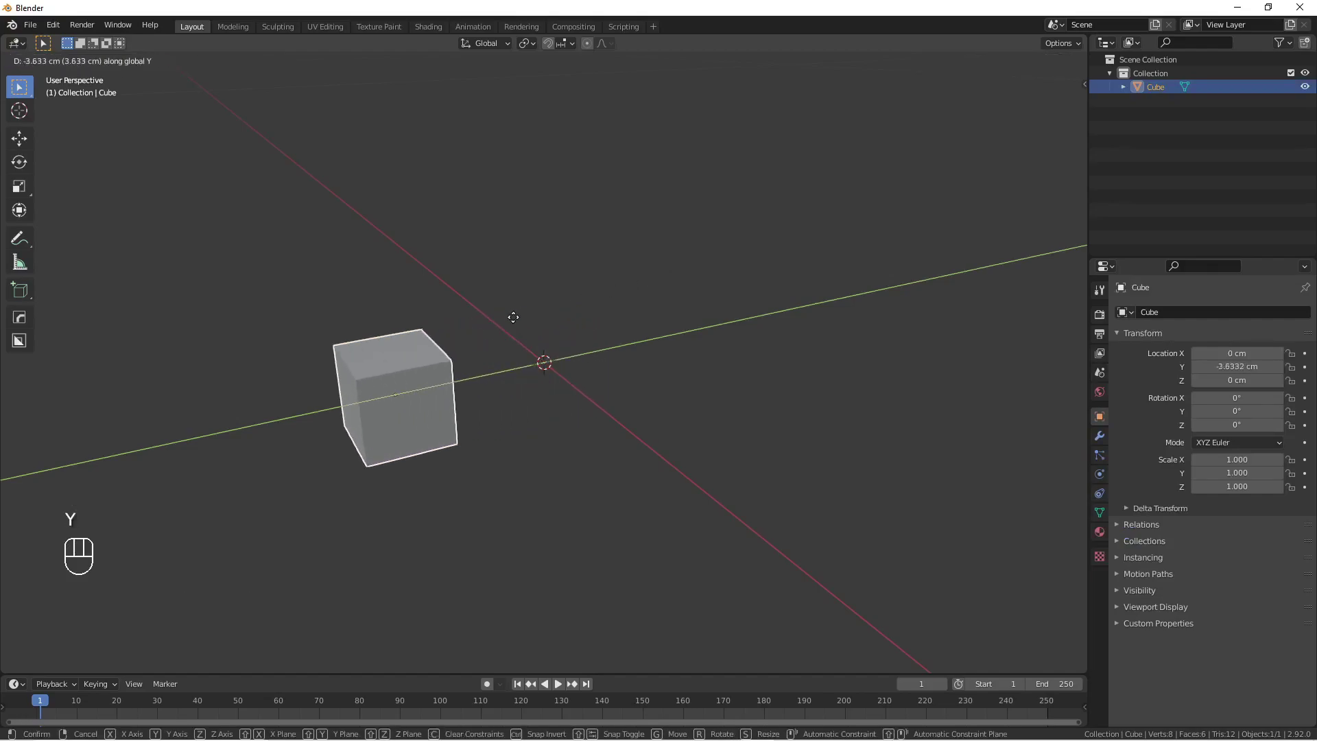
{"action": "left_click", "coordinate": [228, 372]}
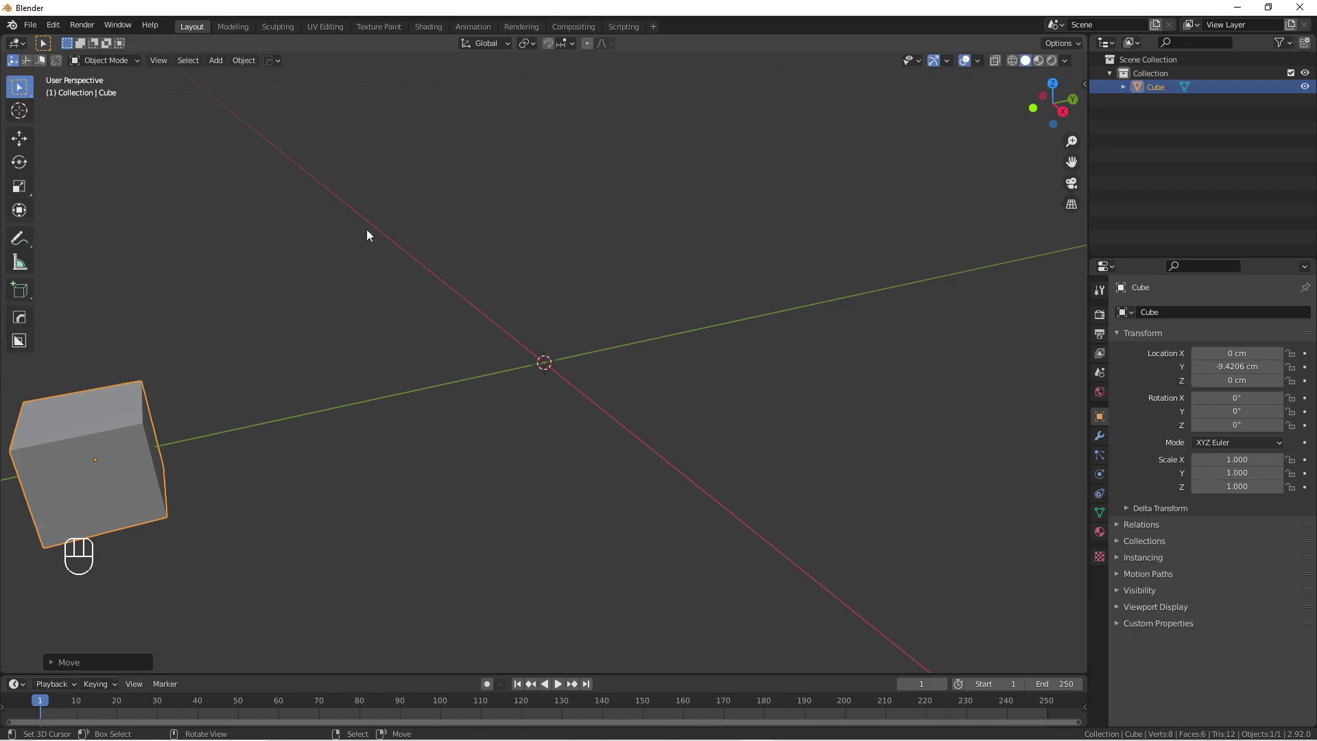
Import 'GMC C10 PICKUP STEPSIDE1967 OBJ.obj' from the Desktop as a Wavefront OBJ
{"action": "left_click", "coordinate": [37, 26]}
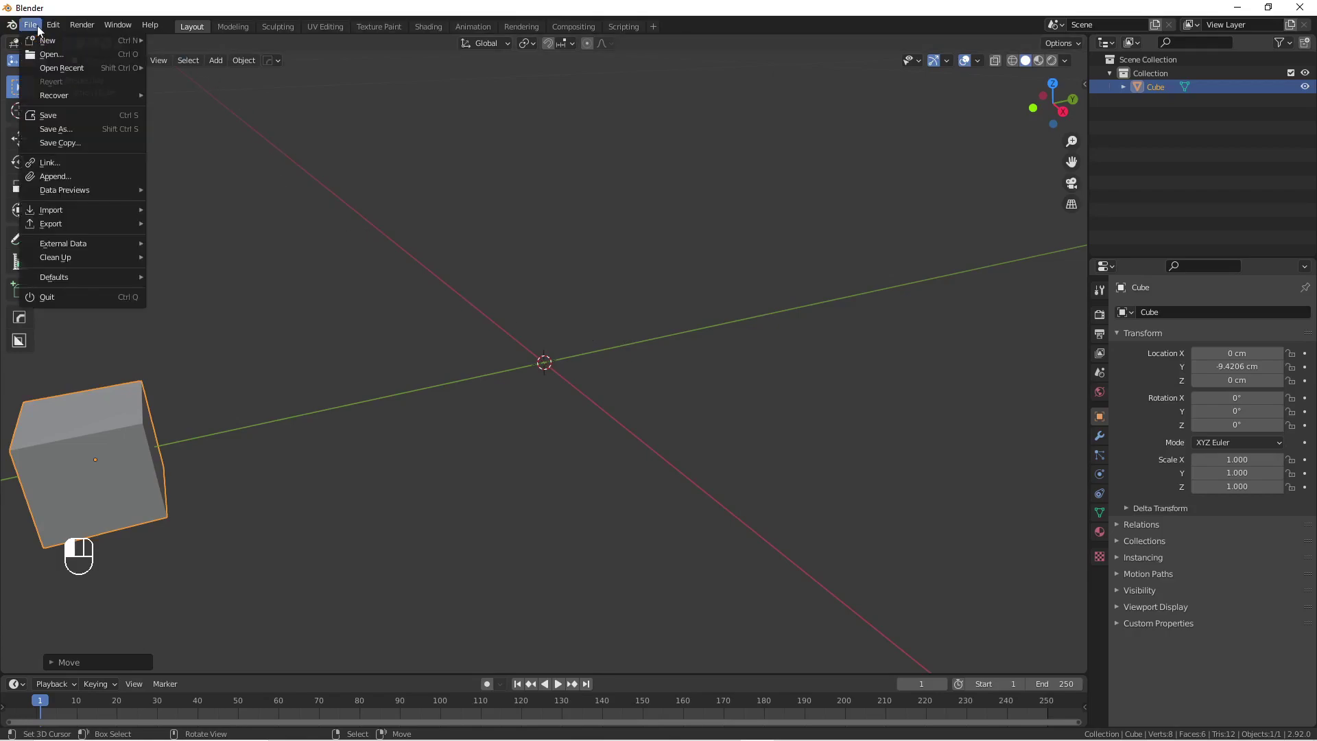
{"action": "mouse_move", "coordinate": [99, 210]}
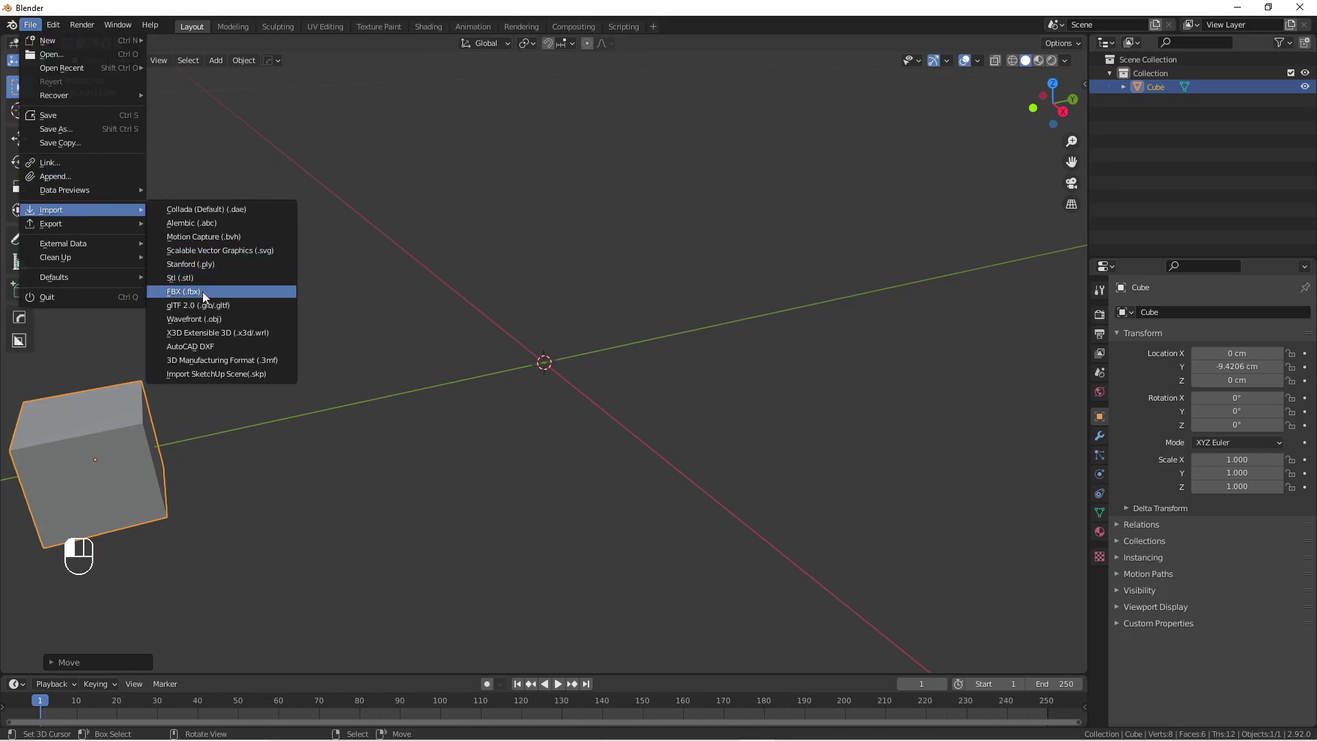
{"action": "left_click", "coordinate": [208, 320]}
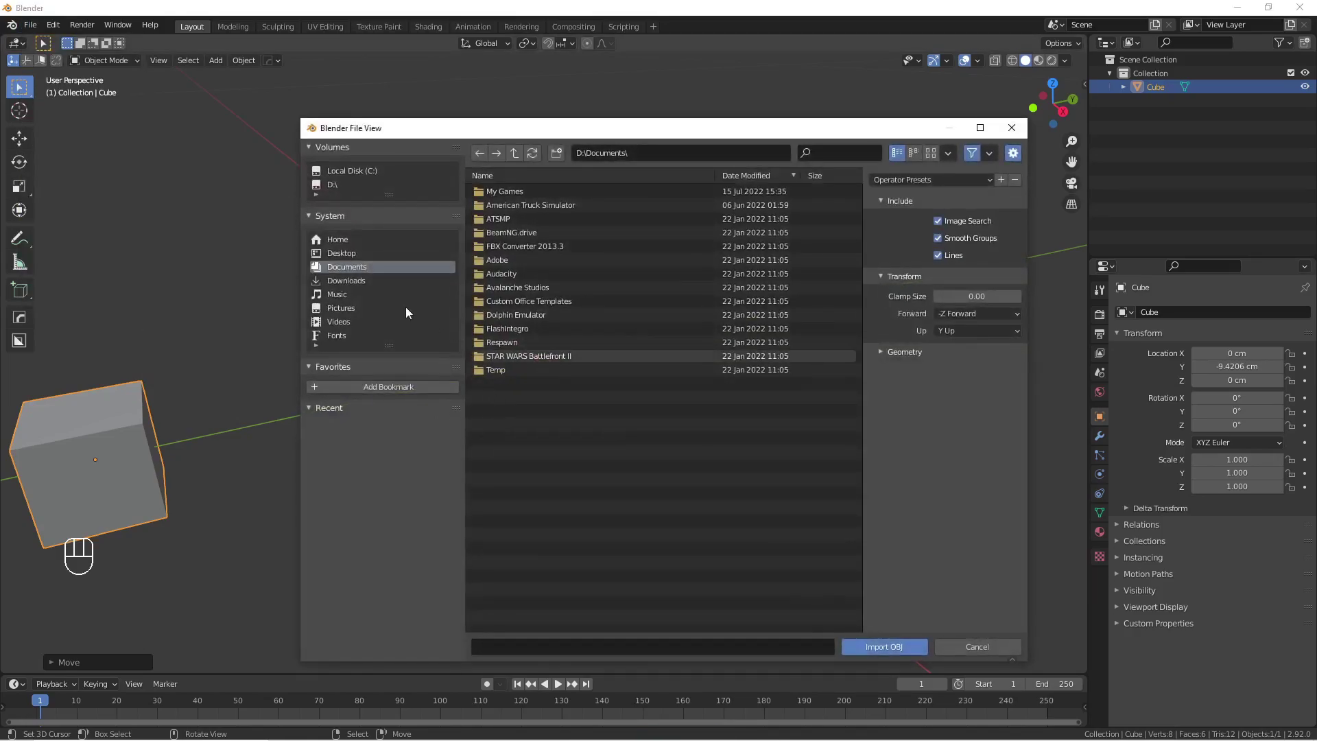
{"action": "left_click", "coordinate": [340, 254]}
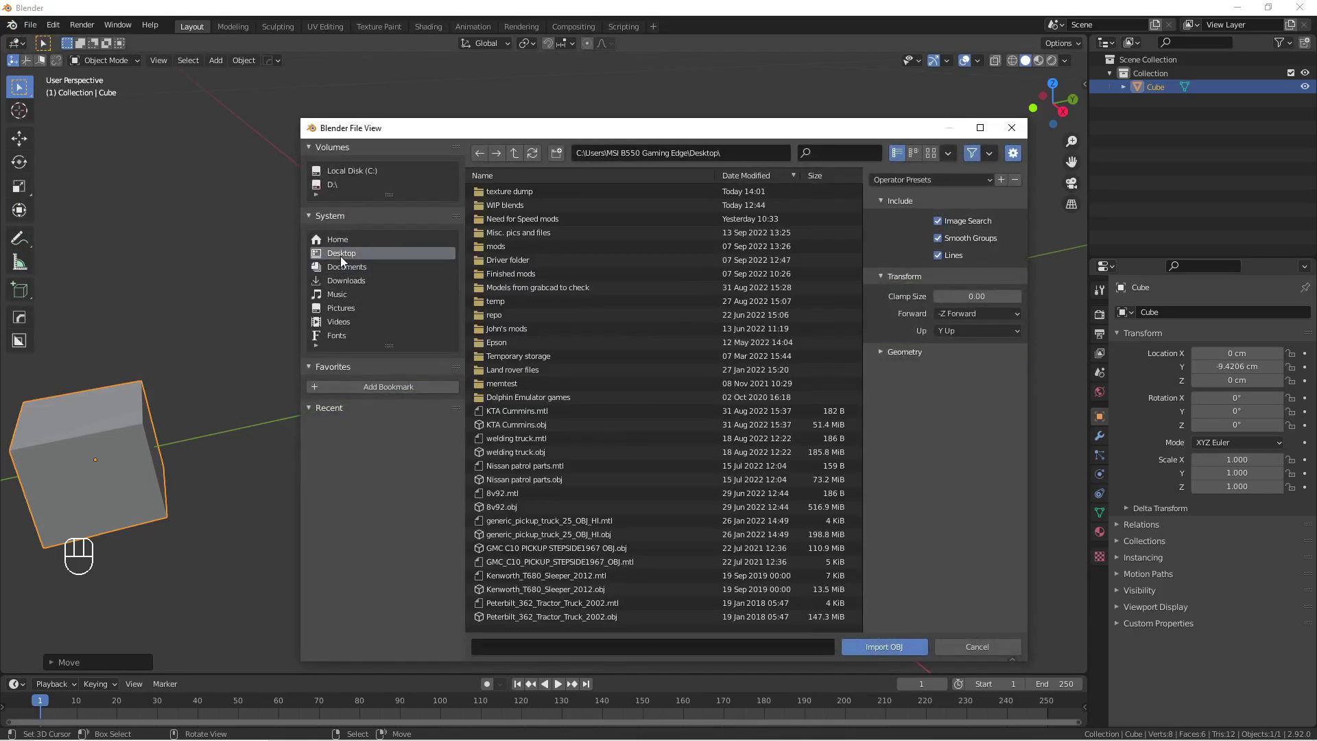
{"action": "double_click", "coordinate": [635, 545]}
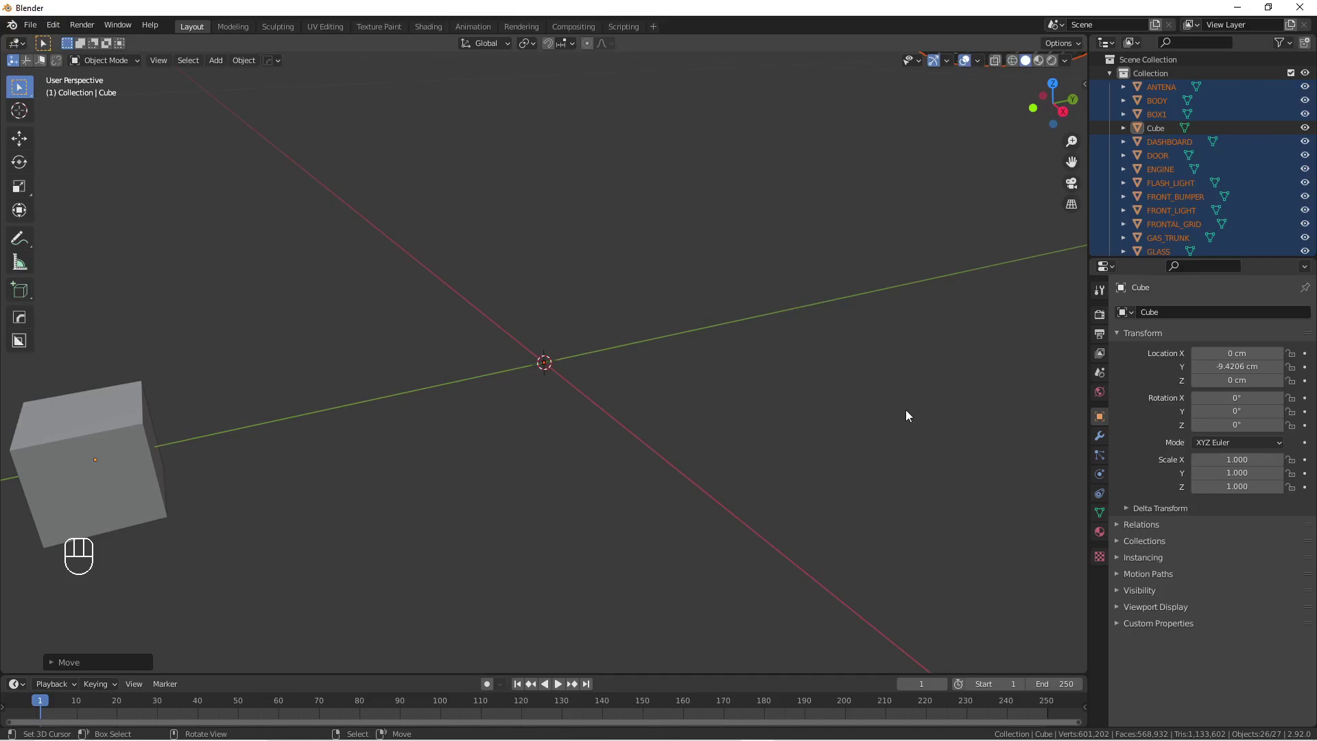
Scale the imported truck down in two passes to a small model beside the cube
{"action": "middle_click_drag", "start_coordinate": [901, 410], "coordinate": [869, 407]}
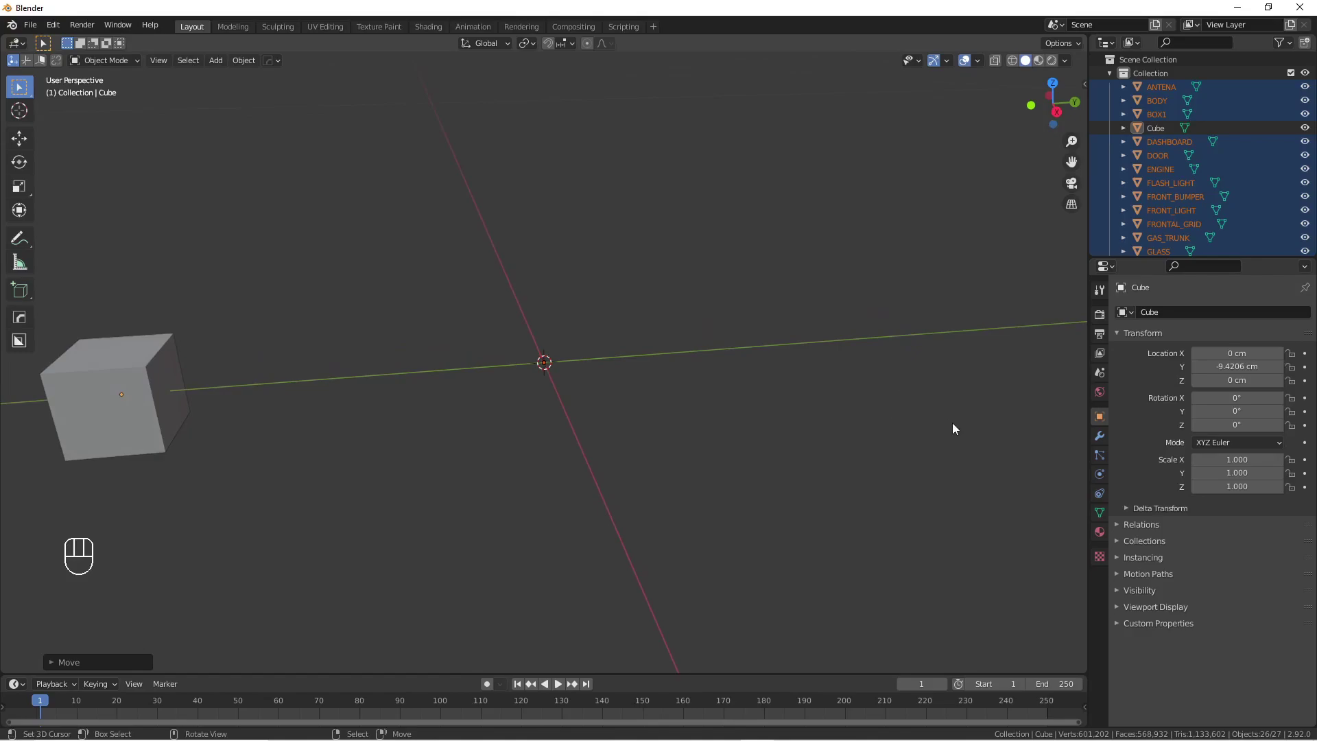
{"action": "key", "text": "s"}
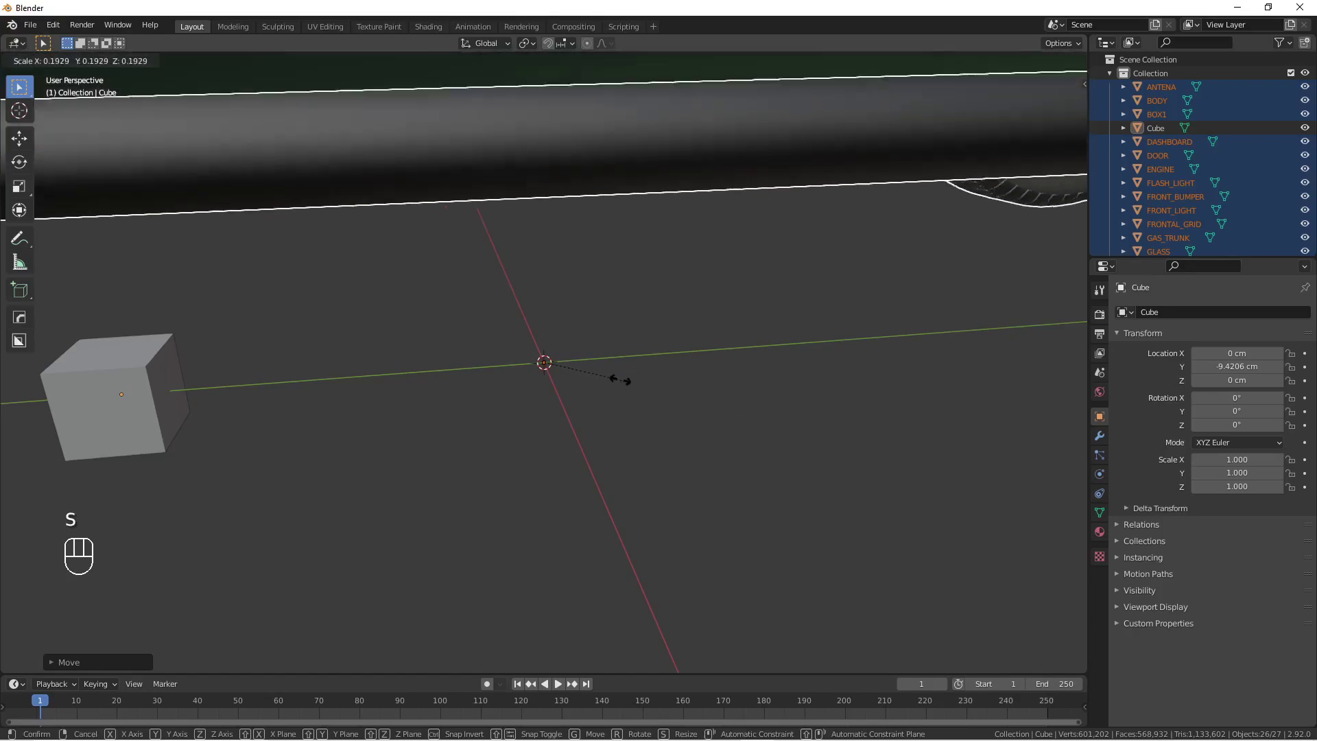
{"action": "left_click", "coordinate": [579, 376]}
{"action": "key", "text": "s"}
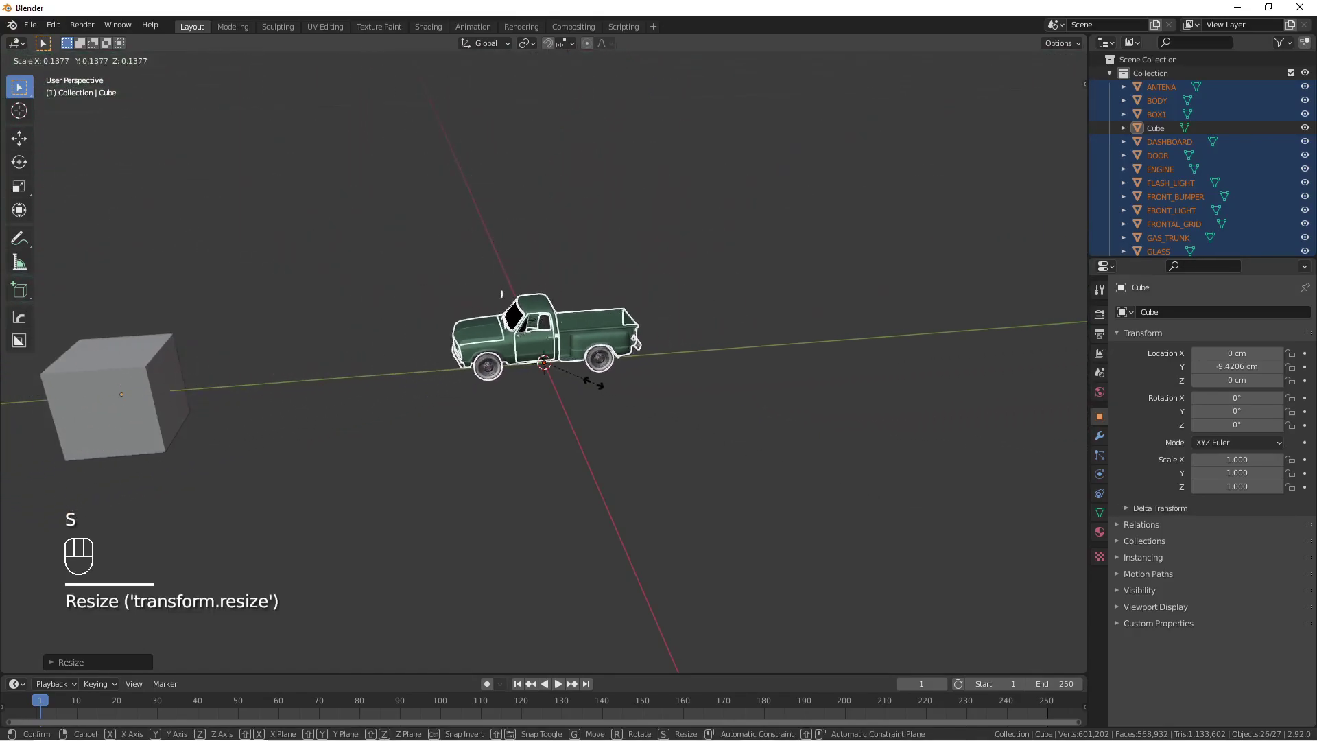
{"action": "left_click", "coordinate": [582, 381]}
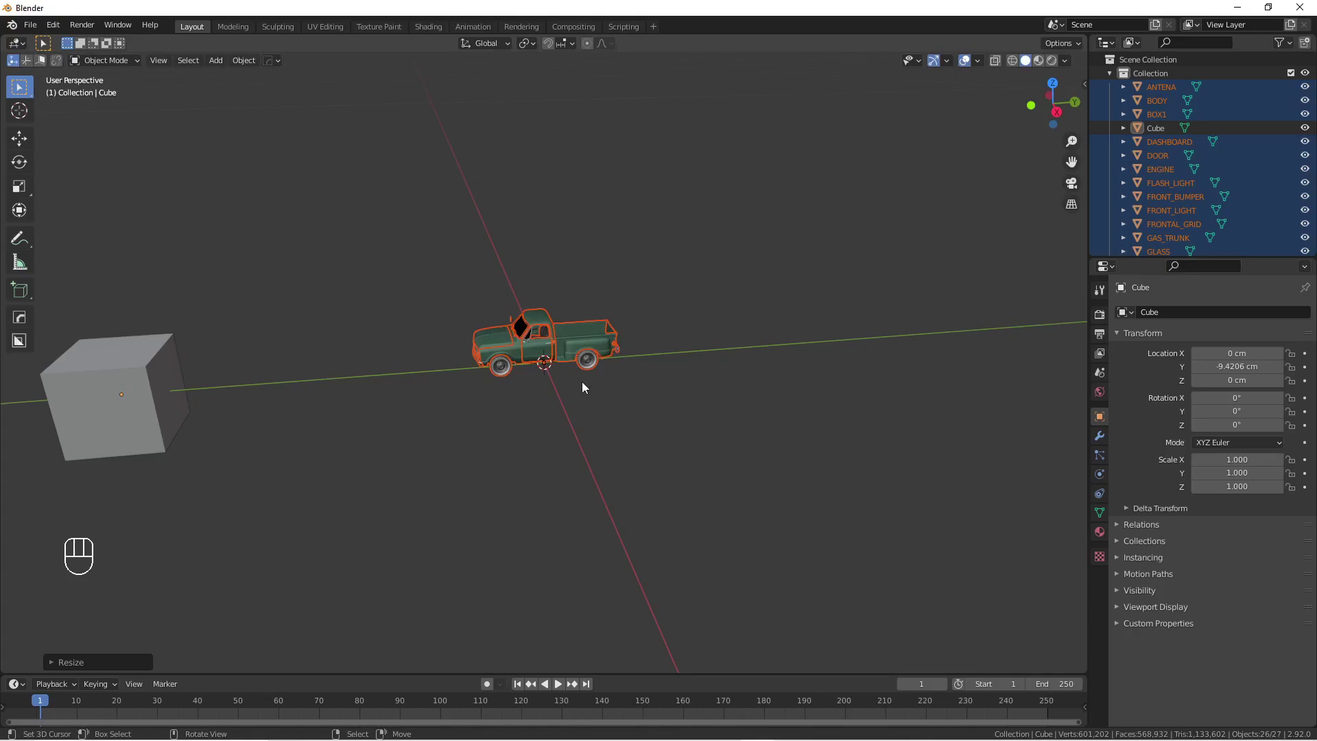
In Right orthographic view, rotate the truck 90° about the Z axis
{"action": "key", "text": "KP_3"}
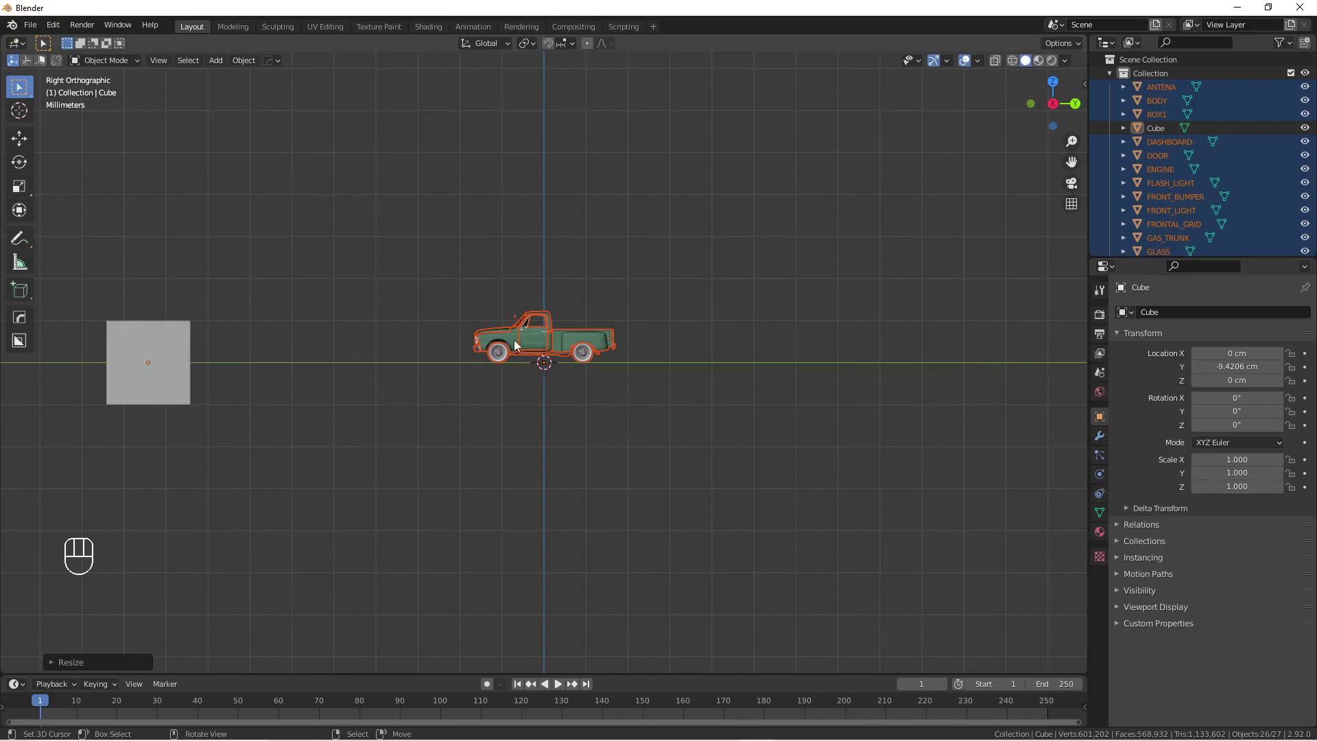
{"action": "middle_click_drag", "start_coordinate": [520, 306], "coordinate": [541, 321], "text": "shift"}
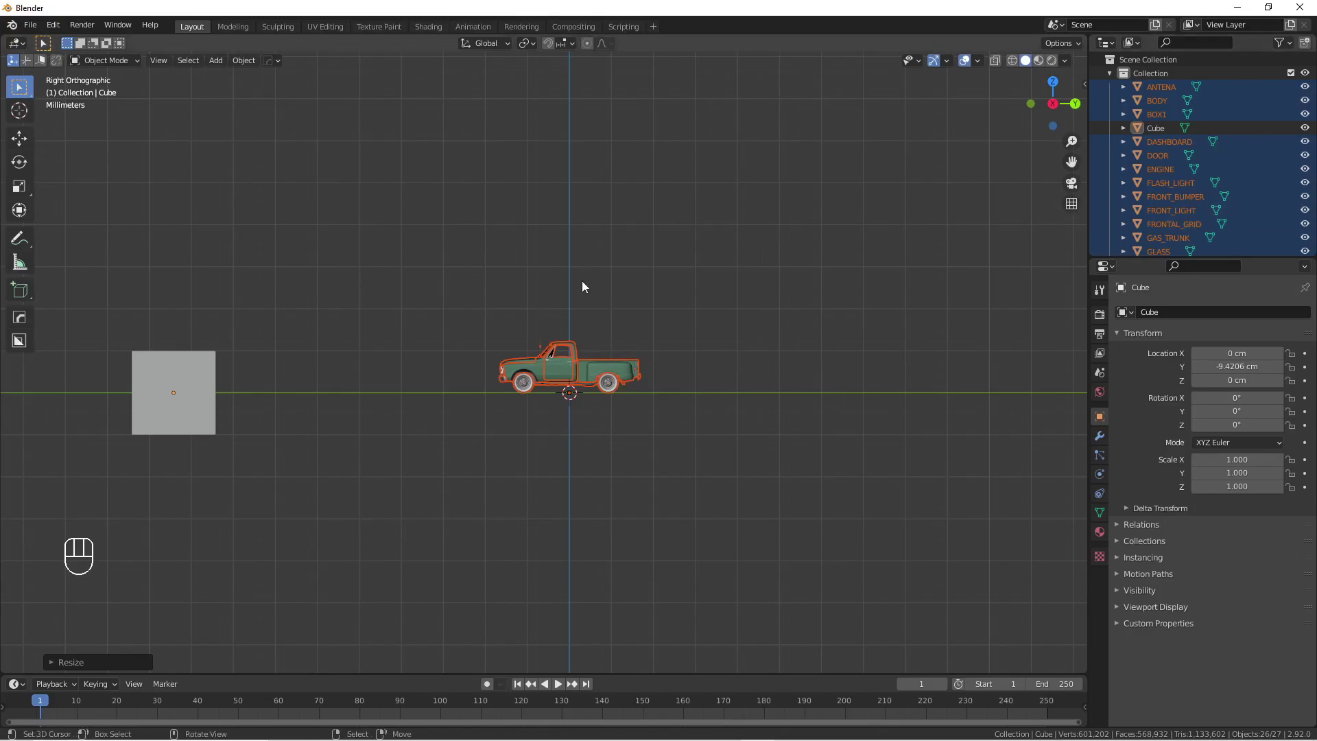
{"action": "key", "text": "r"}
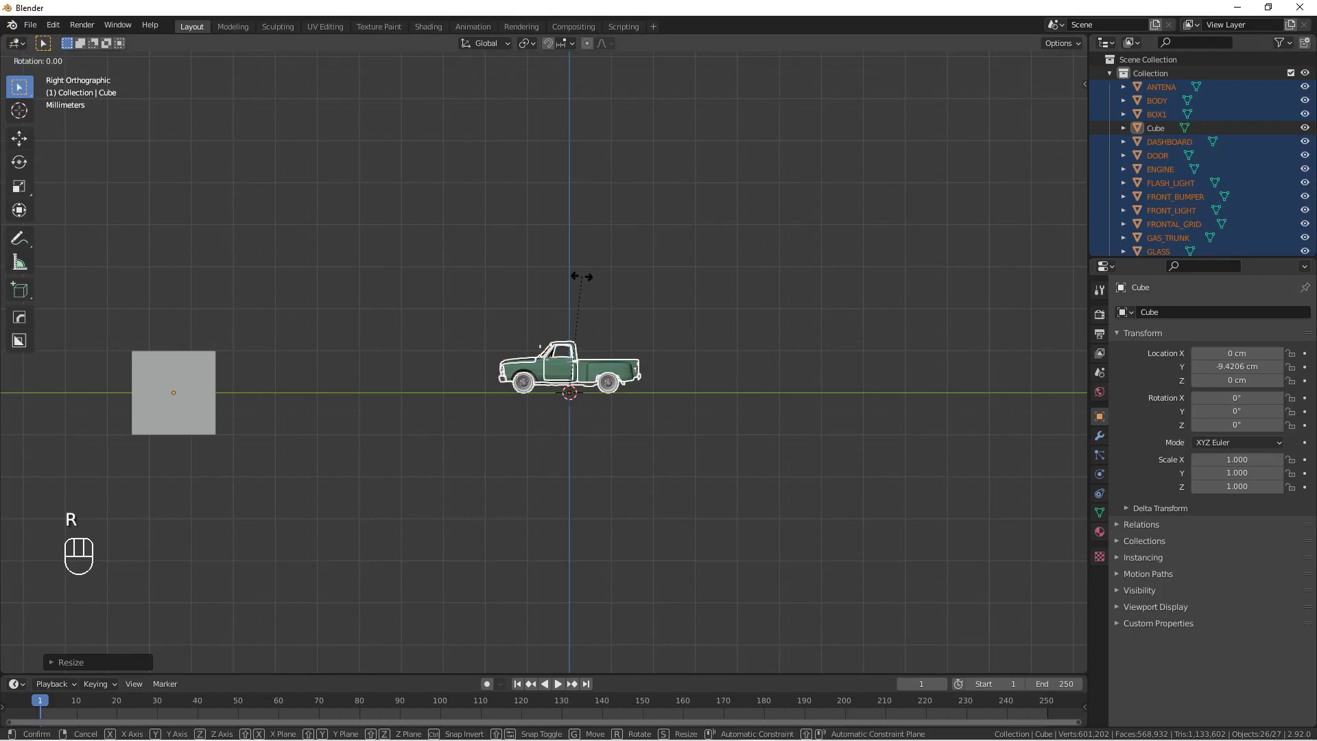
{"action": "key", "text": "z"}
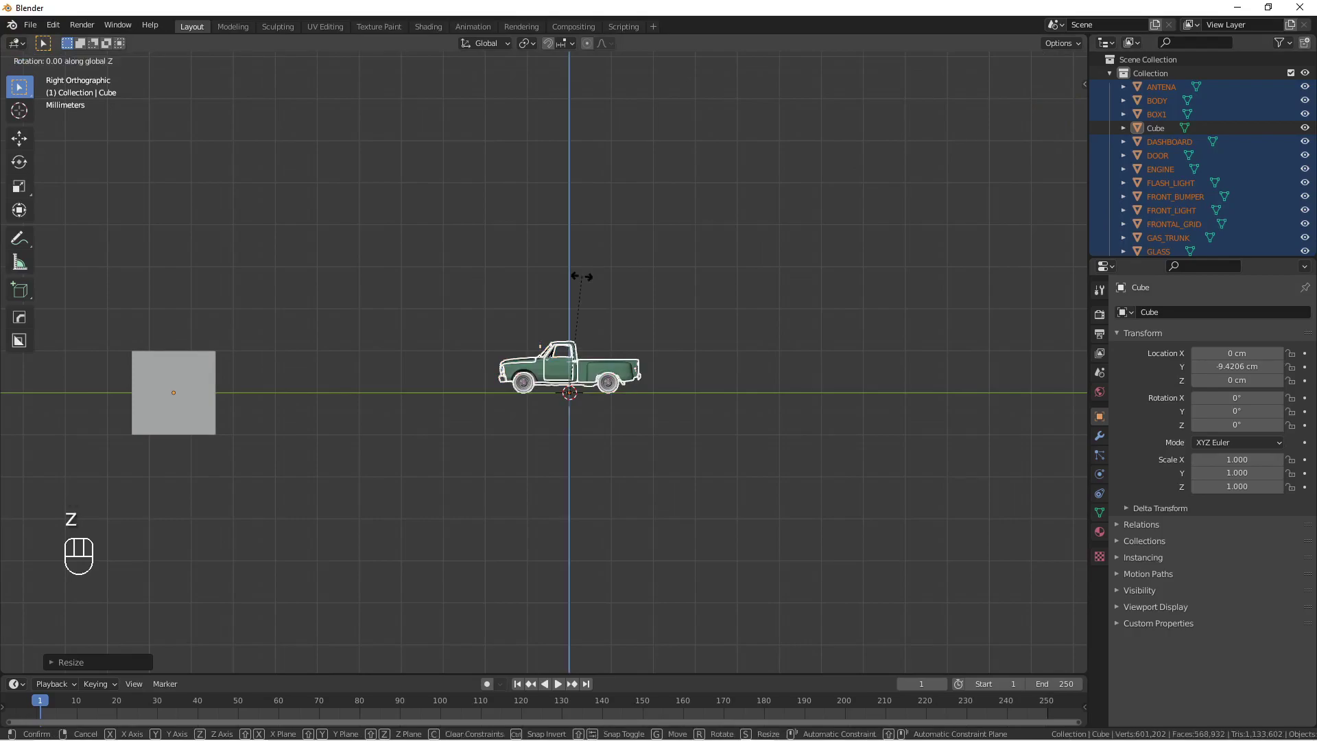
{"action": "type", "text": "90"}
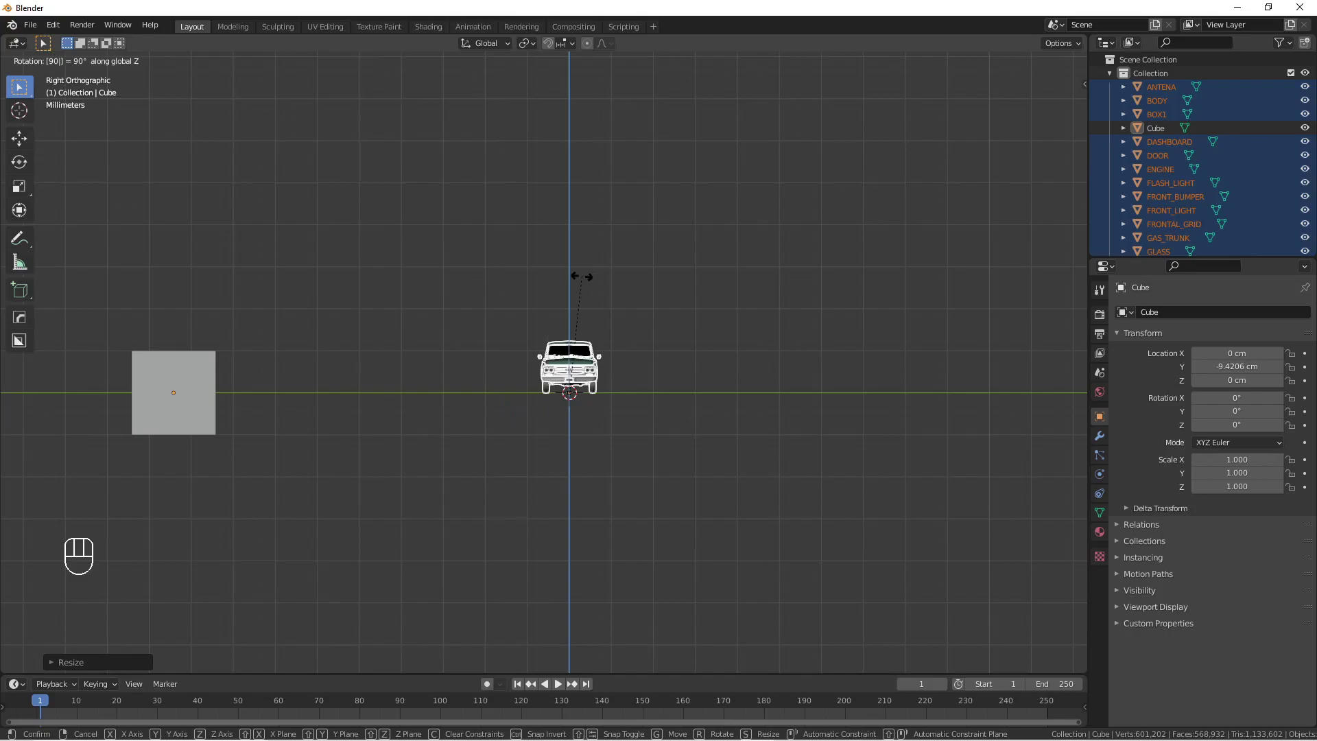
{"action": "key", "text": "Return"}
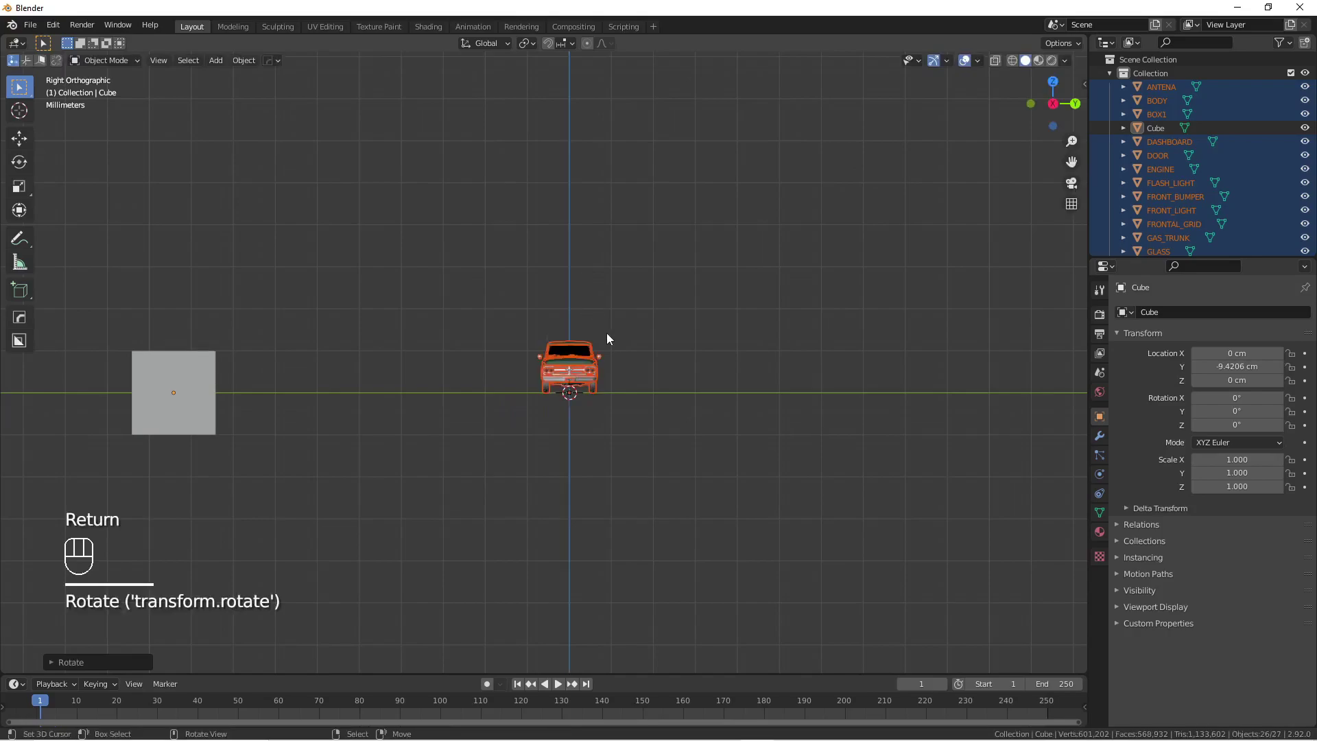
{"action": "scroll", "coordinate": [624, 361], "scroll_direction": "up", "scroll_amount": 3}
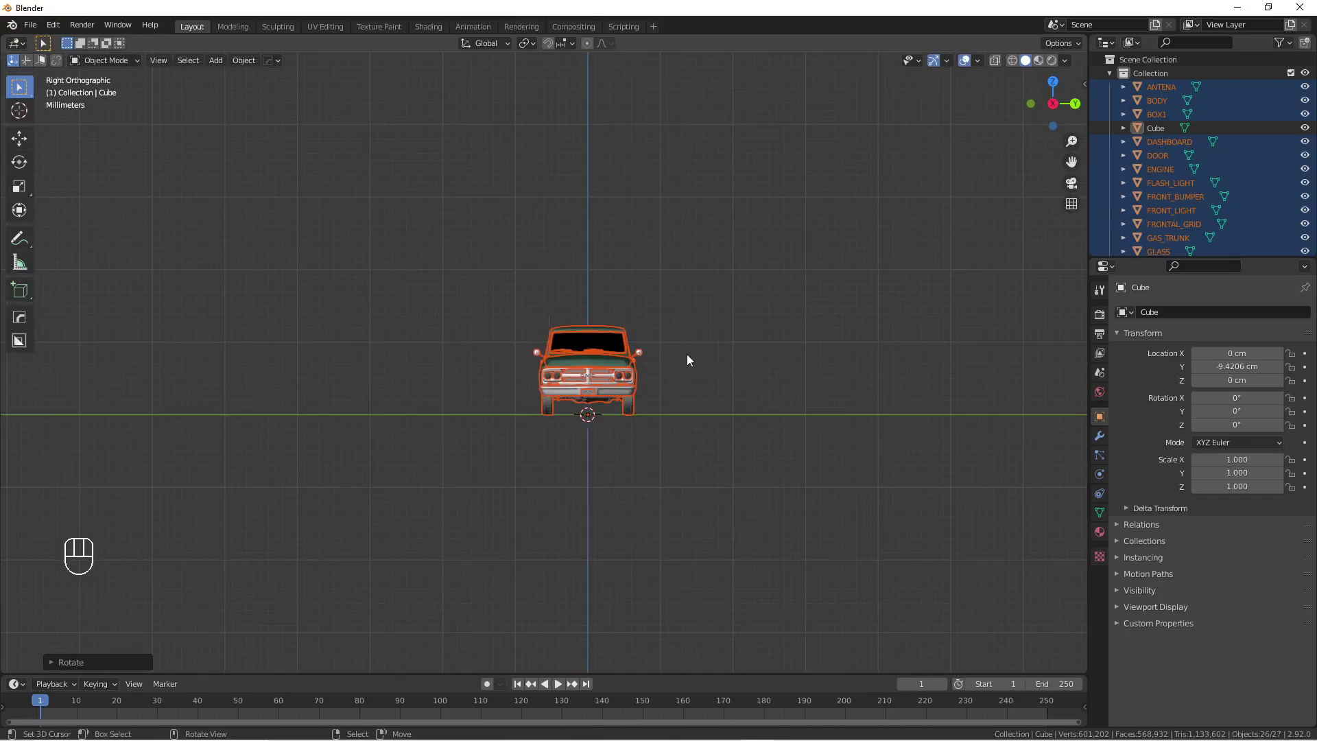
Measure the truck's front grille width with the Measure tool, about 1.39 cm
{"action": "scroll", "coordinate": [548, 337], "scroll_direction": "up", "scroll_amount": 4}
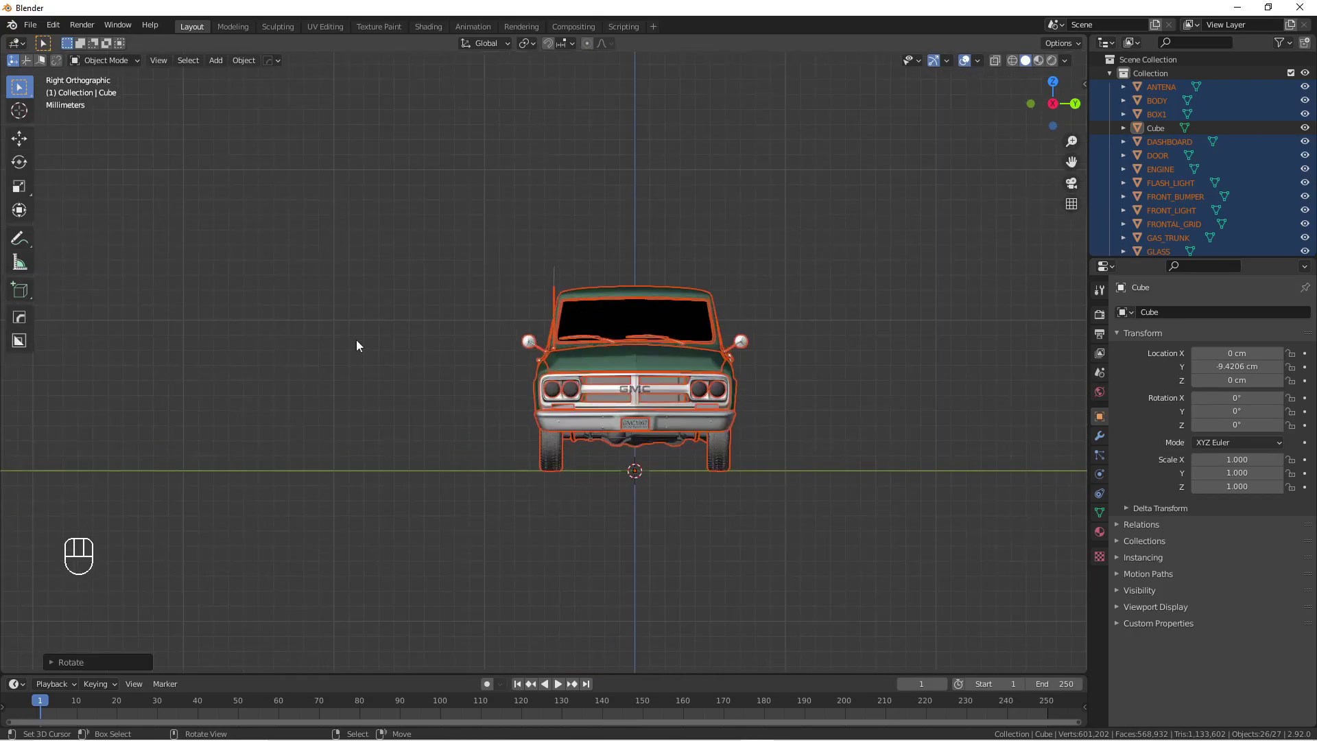
{"action": "left_click", "coordinate": [20, 264]}
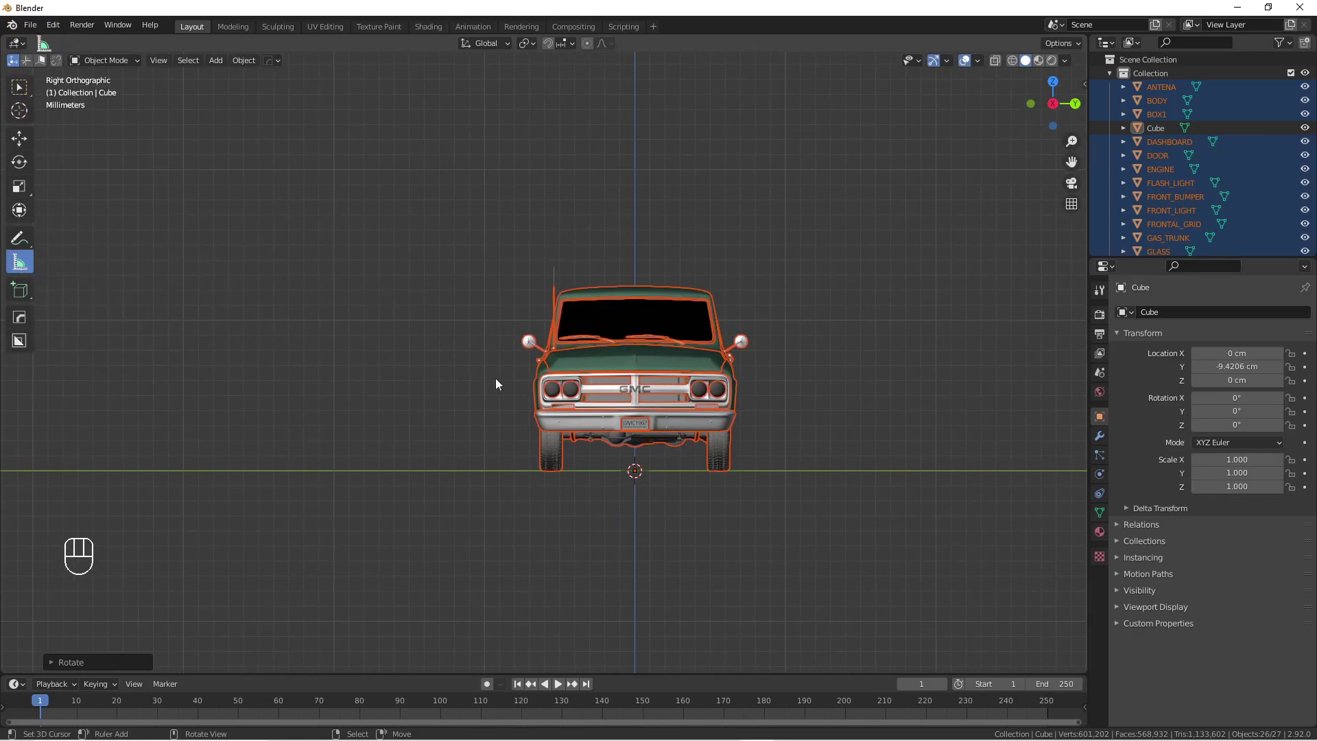
{"action": "left_click_drag", "start_coordinate": [533, 382], "coordinate": [737, 382]}
{"action": "scroll", "coordinate": [749, 409], "scroll_direction": "up", "scroll_amount": 5}
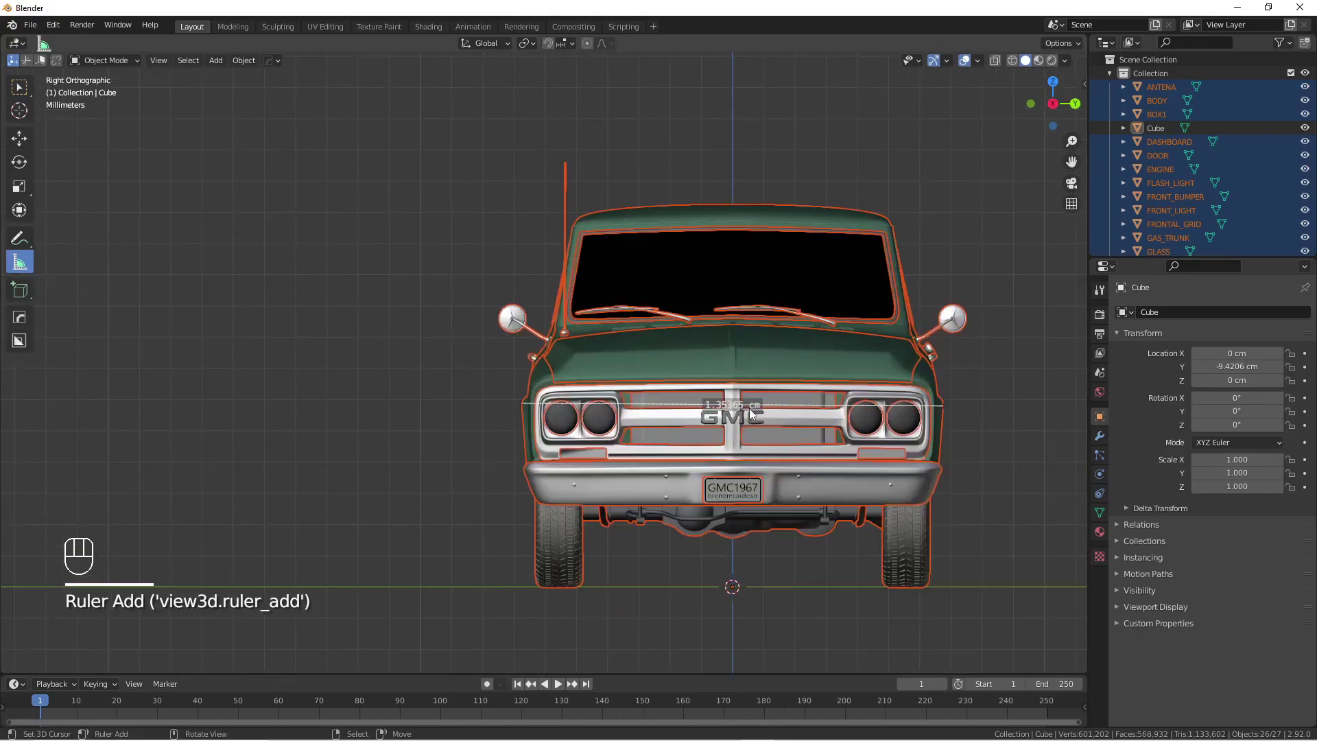
{"action": "middle_click_drag", "start_coordinate": [748, 409], "coordinate": [486, 446], "text": "shift"}
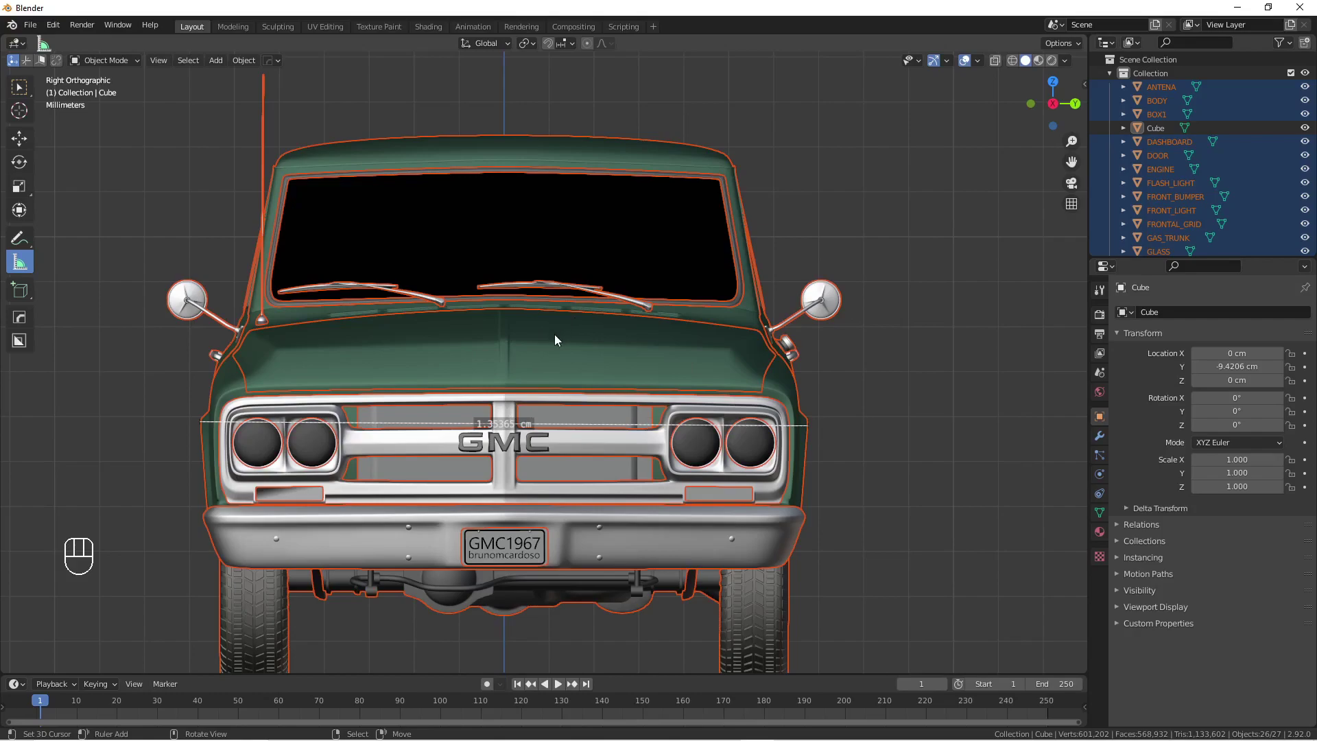
Scale the truck up and re-measure its front width, now 1.5979 cm
{"action": "scroll", "coordinate": [495, 398], "scroll_direction": "down", "scroll_amount": 2}
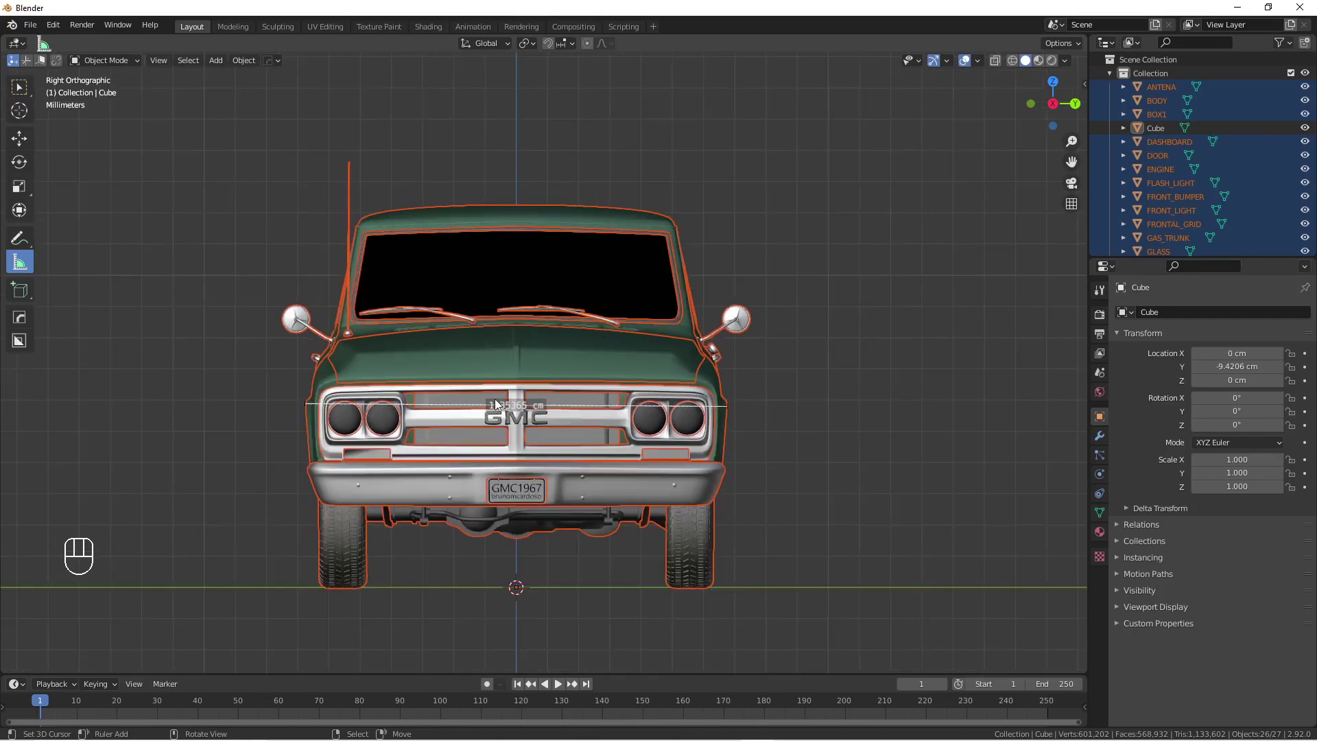
{"action": "key", "text": "ctrl+z"}
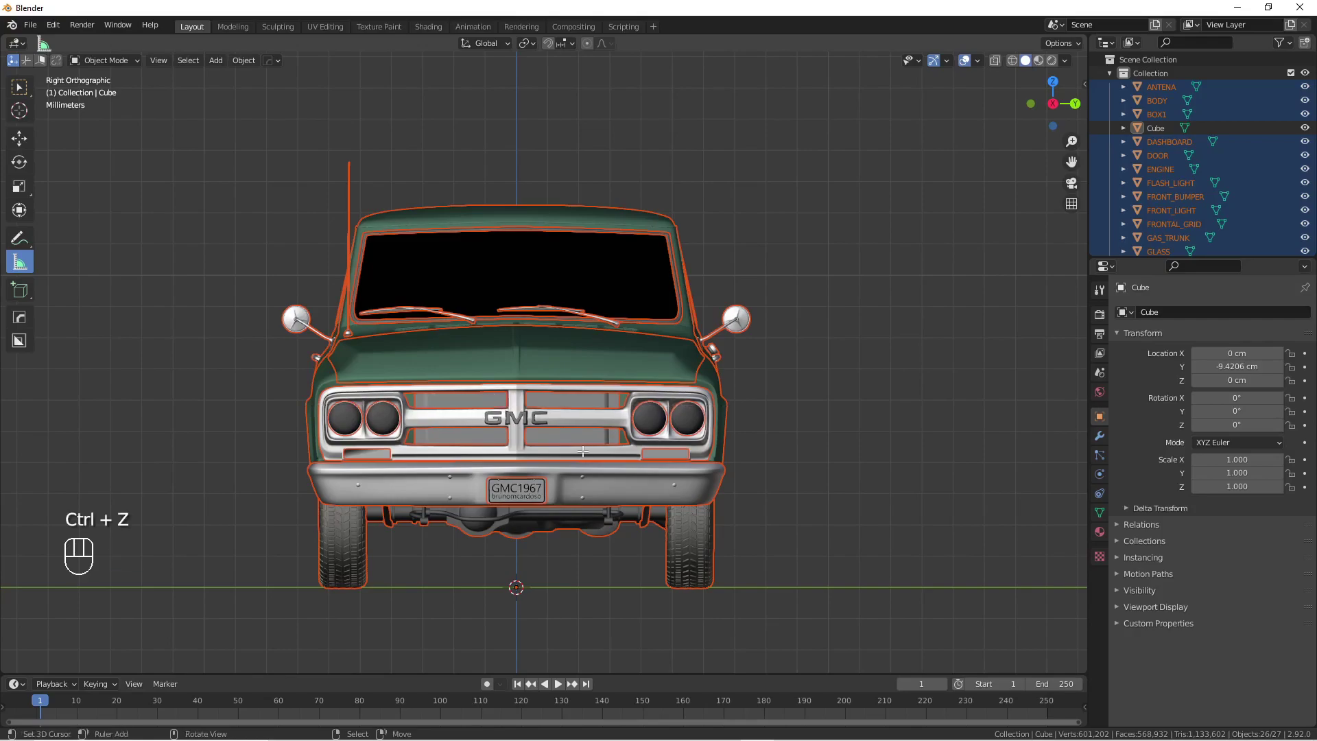
{"action": "key", "text": "s"}
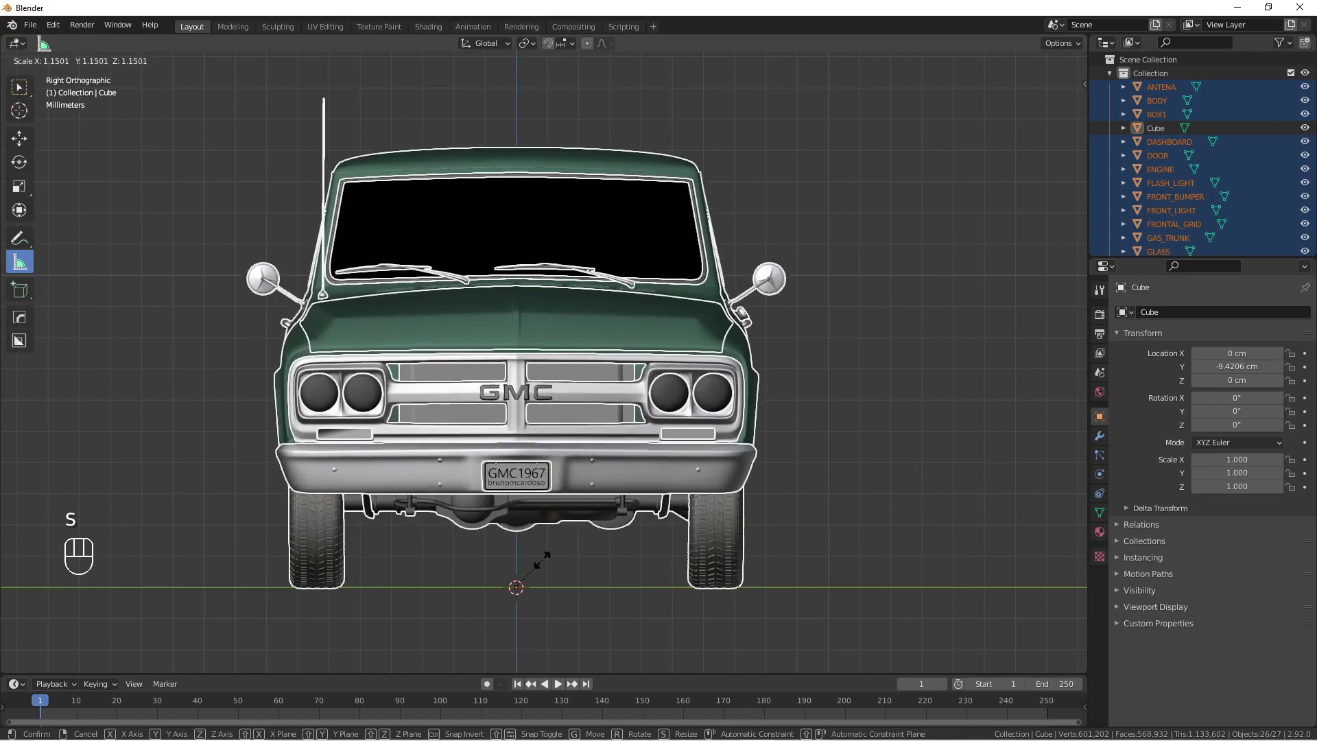
{"action": "left_click", "coordinate": [542, 559]}
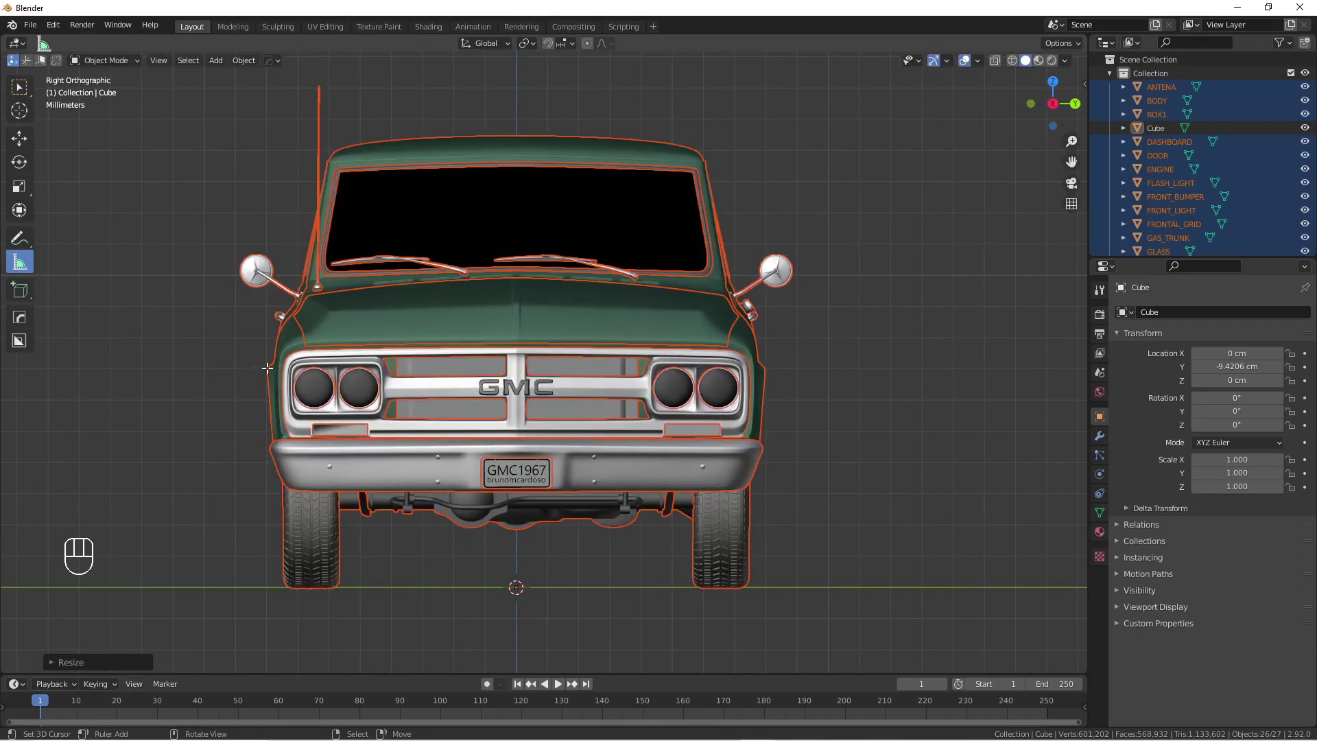
{"action": "left_click_drag", "start_coordinate": [266, 369], "coordinate": [766, 369]}
Scale the truck up again and re-measure, now 1.78824 cm across
{"action": "key", "text": "ctrl+z"}
{"action": "scroll", "coordinate": [637, 441], "scroll_direction": "down", "scroll_amount": 1}
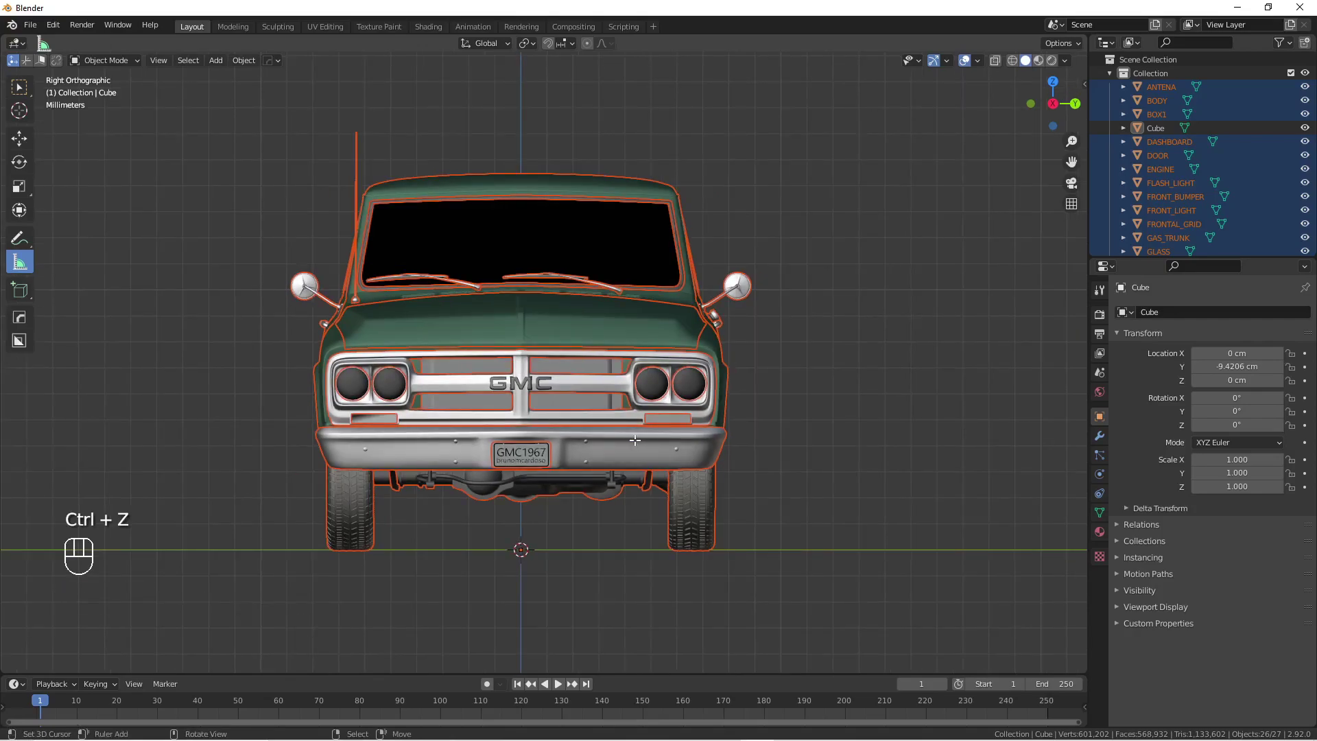
{"action": "key", "text": "s"}
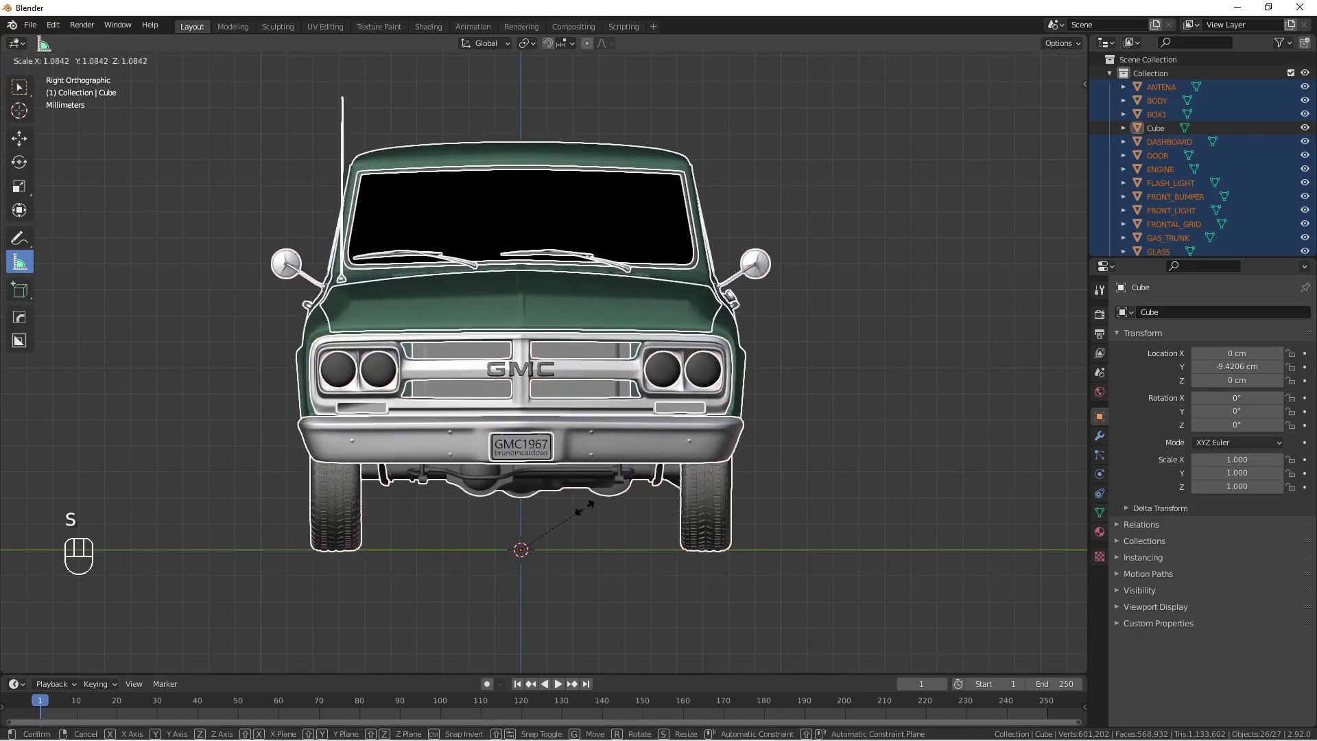
{"action": "left_click", "coordinate": [587, 506]}
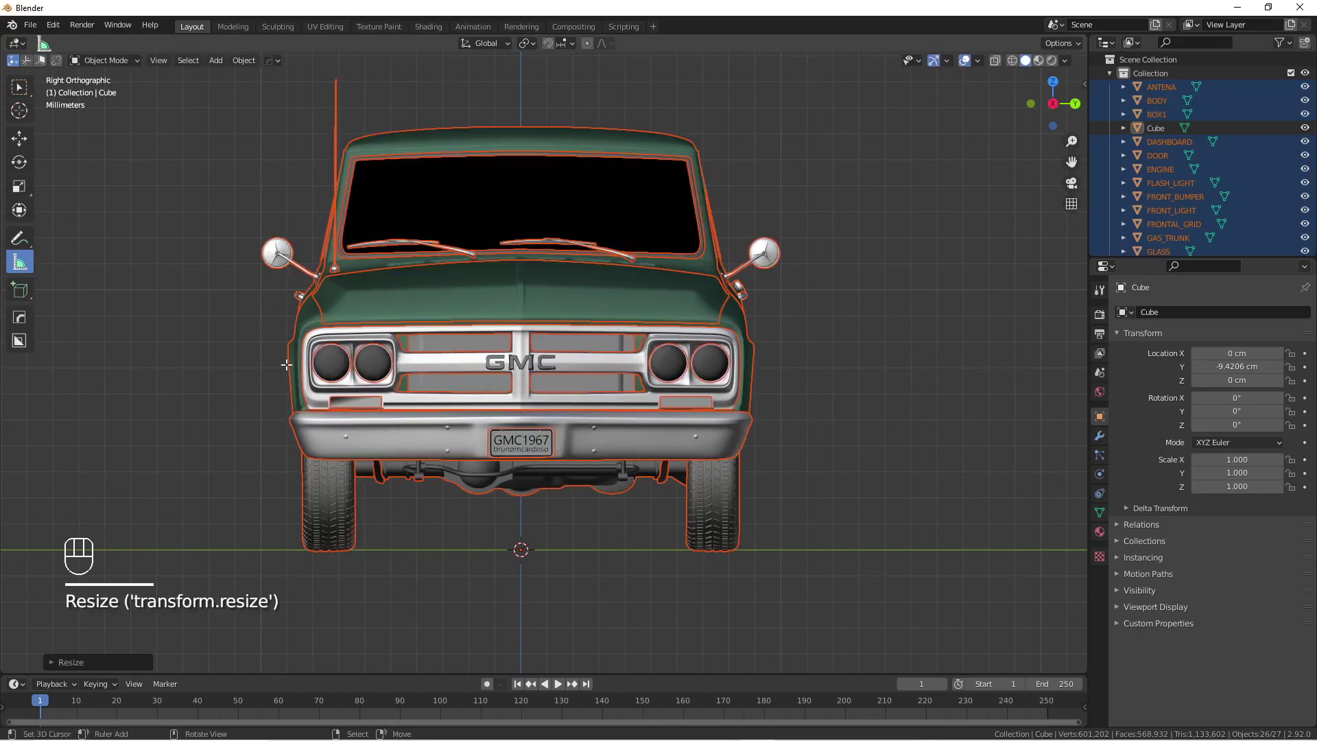
{"action": "left_click_drag", "start_coordinate": [288, 343], "coordinate": [753, 343]}
Enlarge the truck about 11% more so its front measures about 2.016 cm
{"action": "key", "text": "ctrl+z"}
{"action": "scroll", "coordinate": [681, 358], "scroll_direction": "down", "scroll_amount": 1}
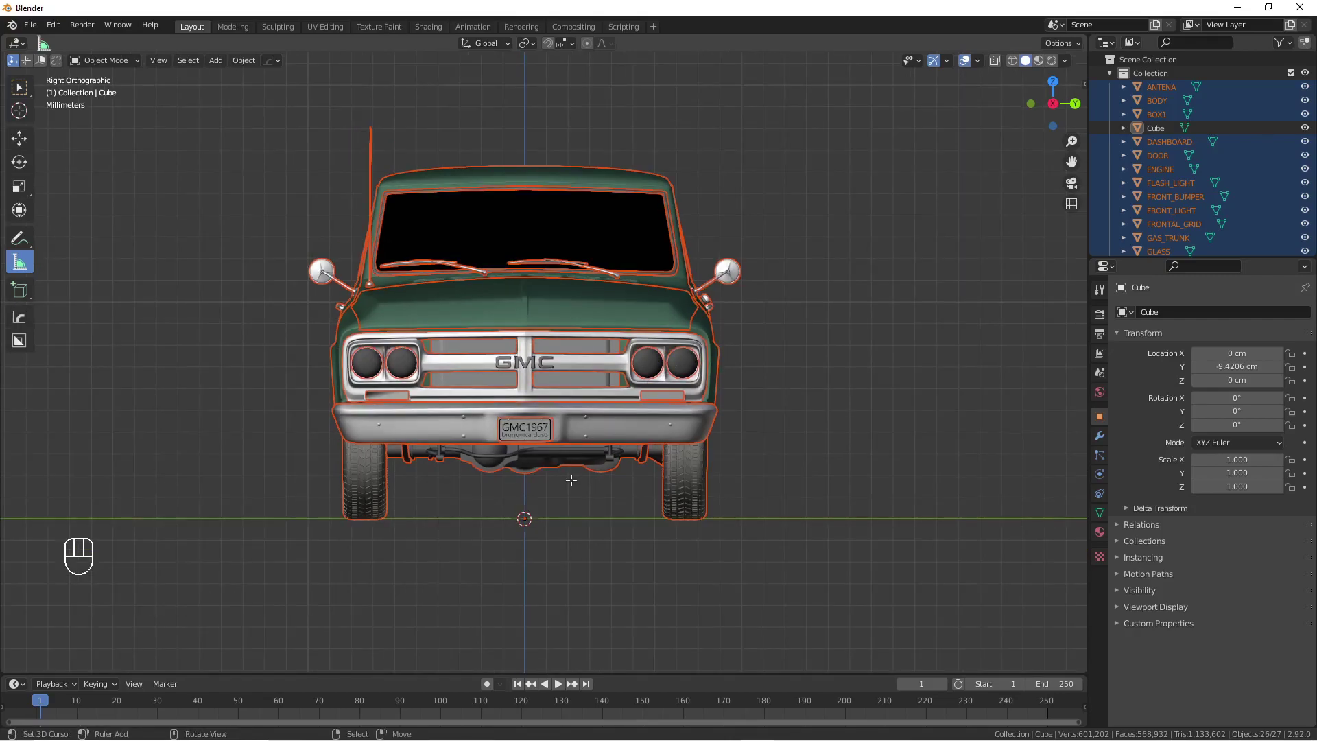
{"action": "key", "text": "s"}
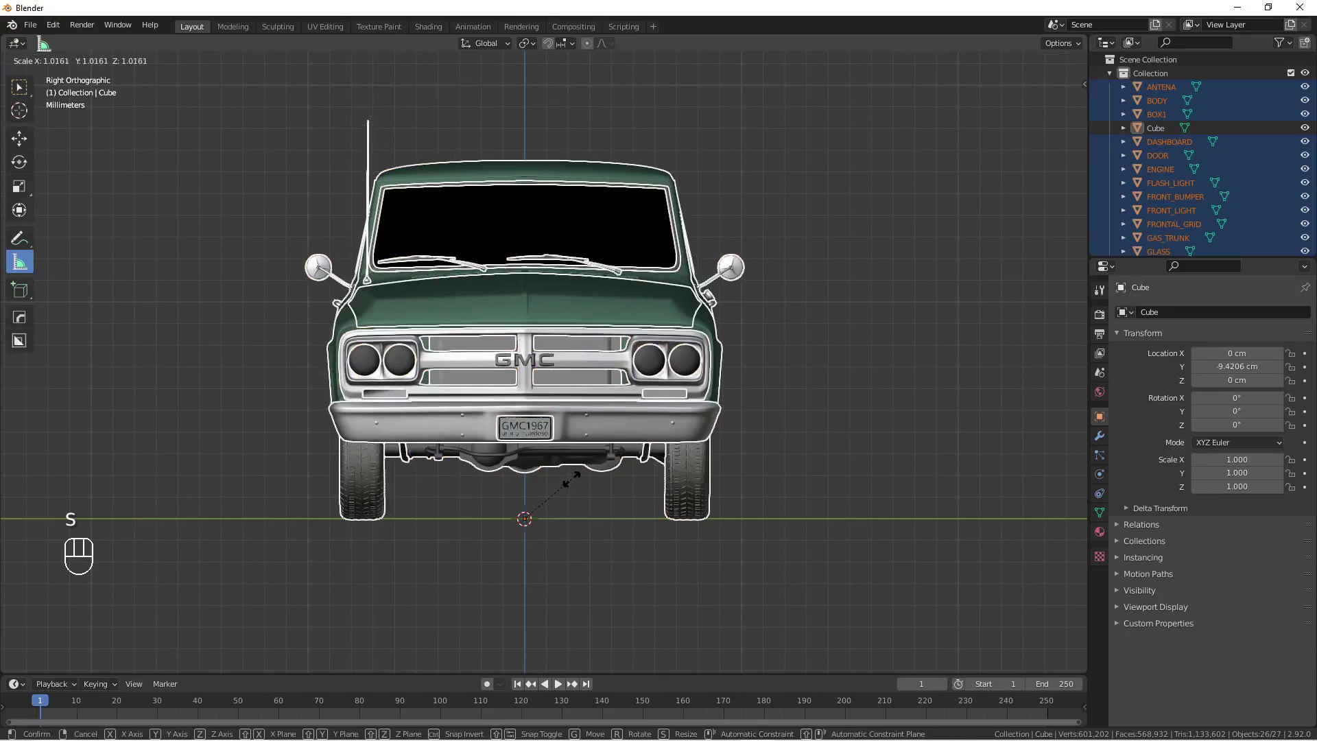
{"action": "left_click", "coordinate": [575, 473]}
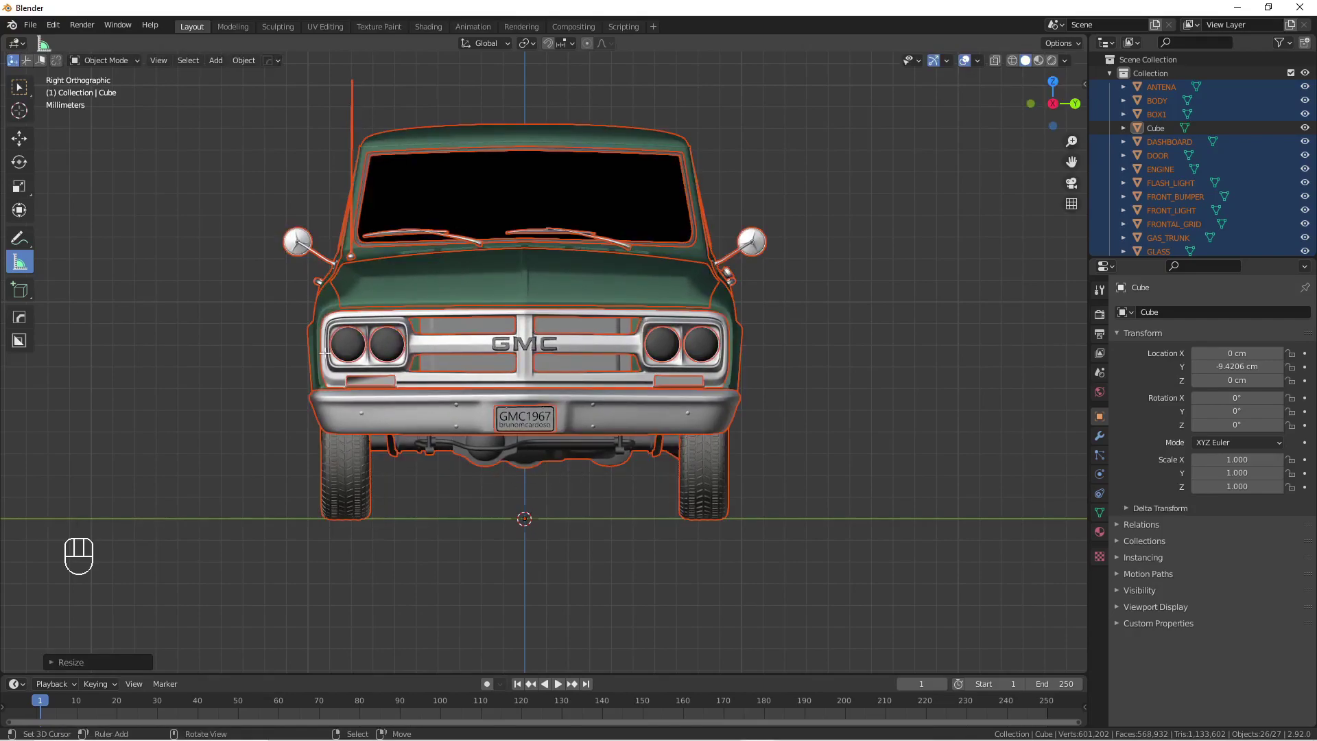
{"action": "left_click_drag", "start_coordinate": [307, 327], "coordinate": [743, 327]}
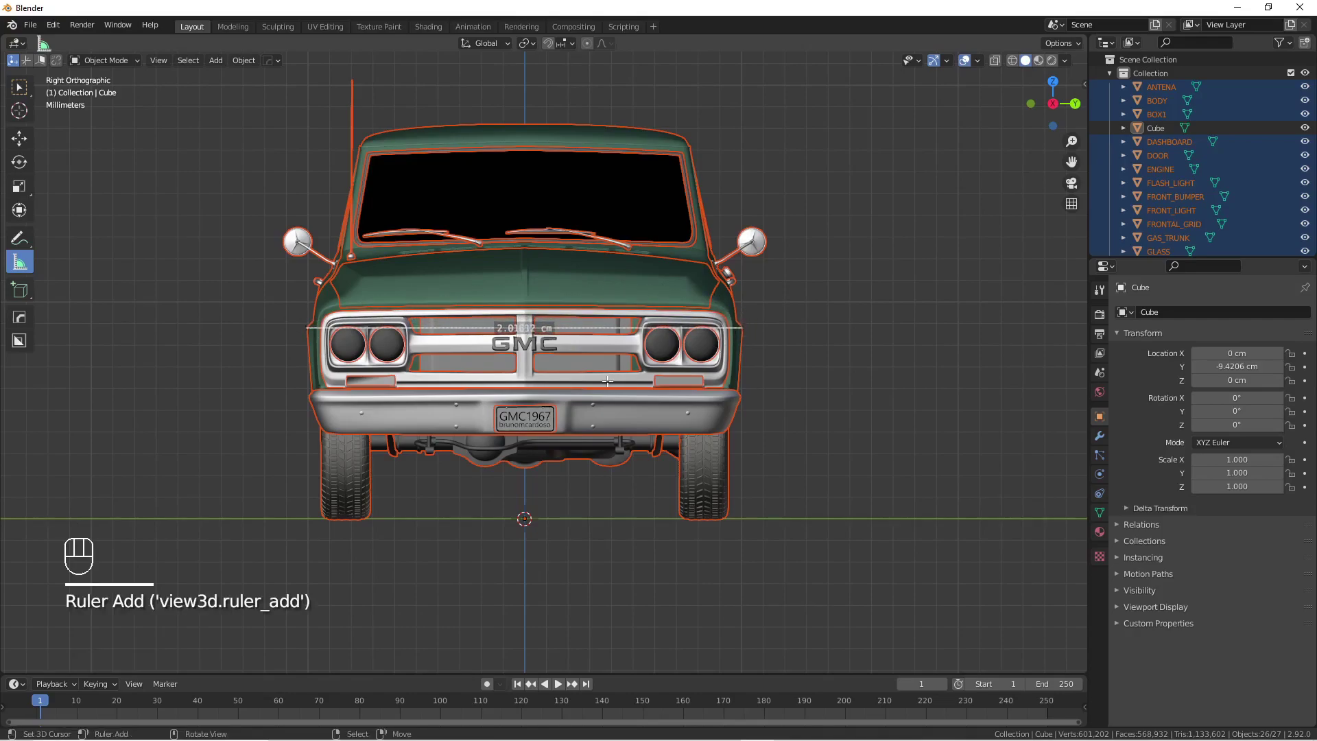
{"action": "scroll", "coordinate": [605, 382], "scroll_direction": "up", "scroll_amount": 2}
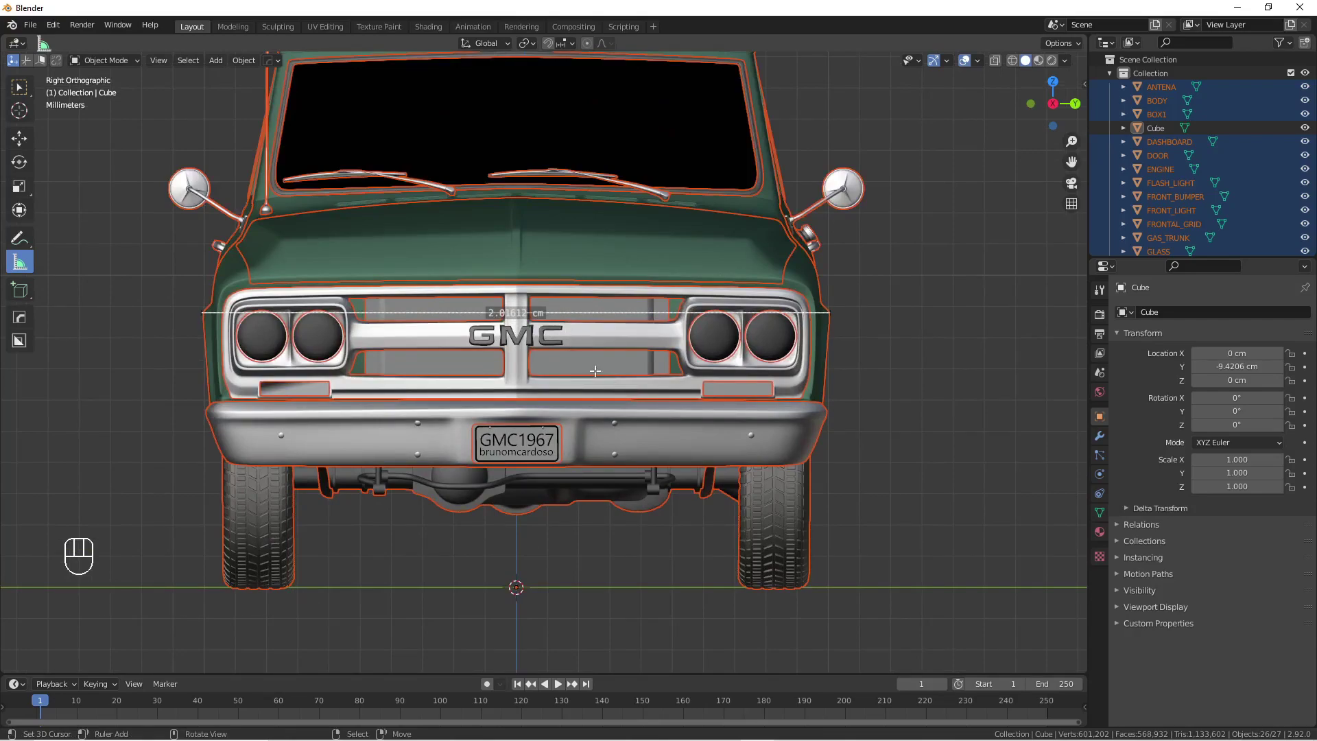
Remove the 2 cm ruler and return to the Select Box tool in perspective view
{"action": "key", "text": "ctrl"}
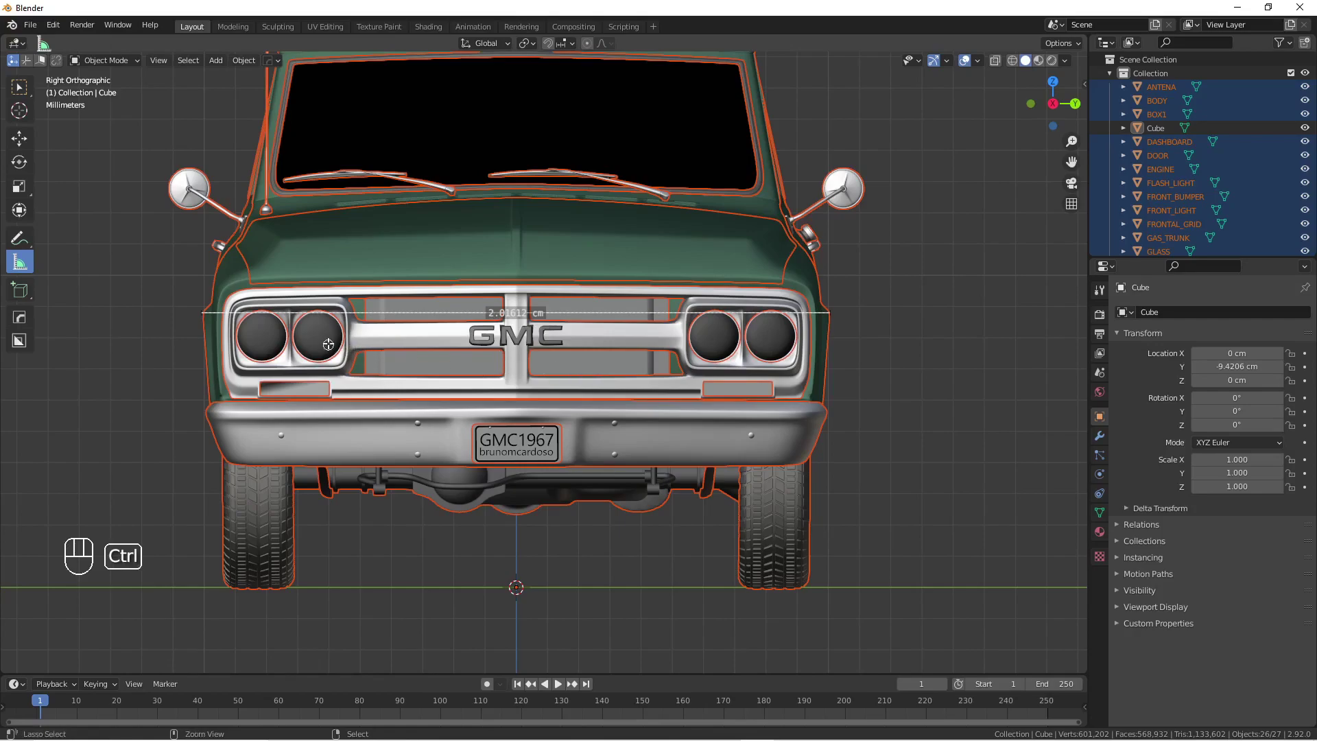
{"action": "key", "text": "ctrl+z"}
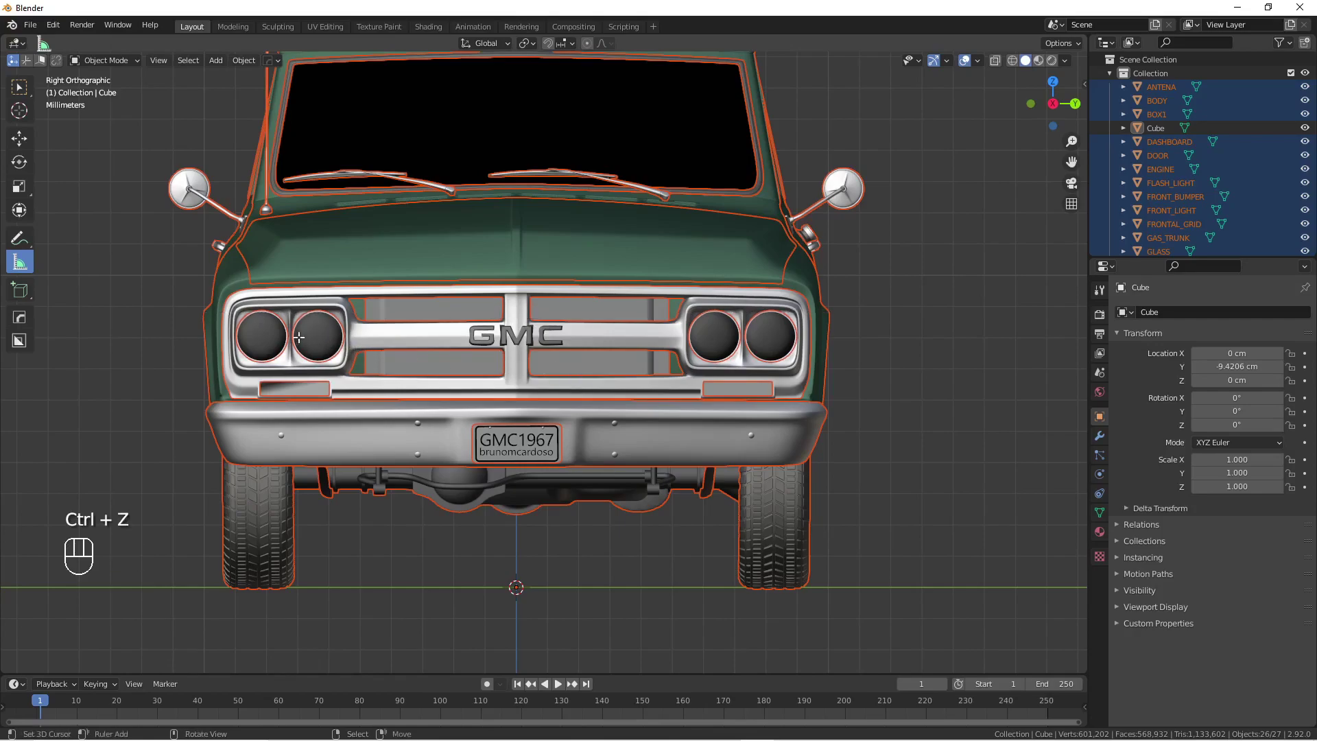
{"action": "left_click", "coordinate": [18, 86]}
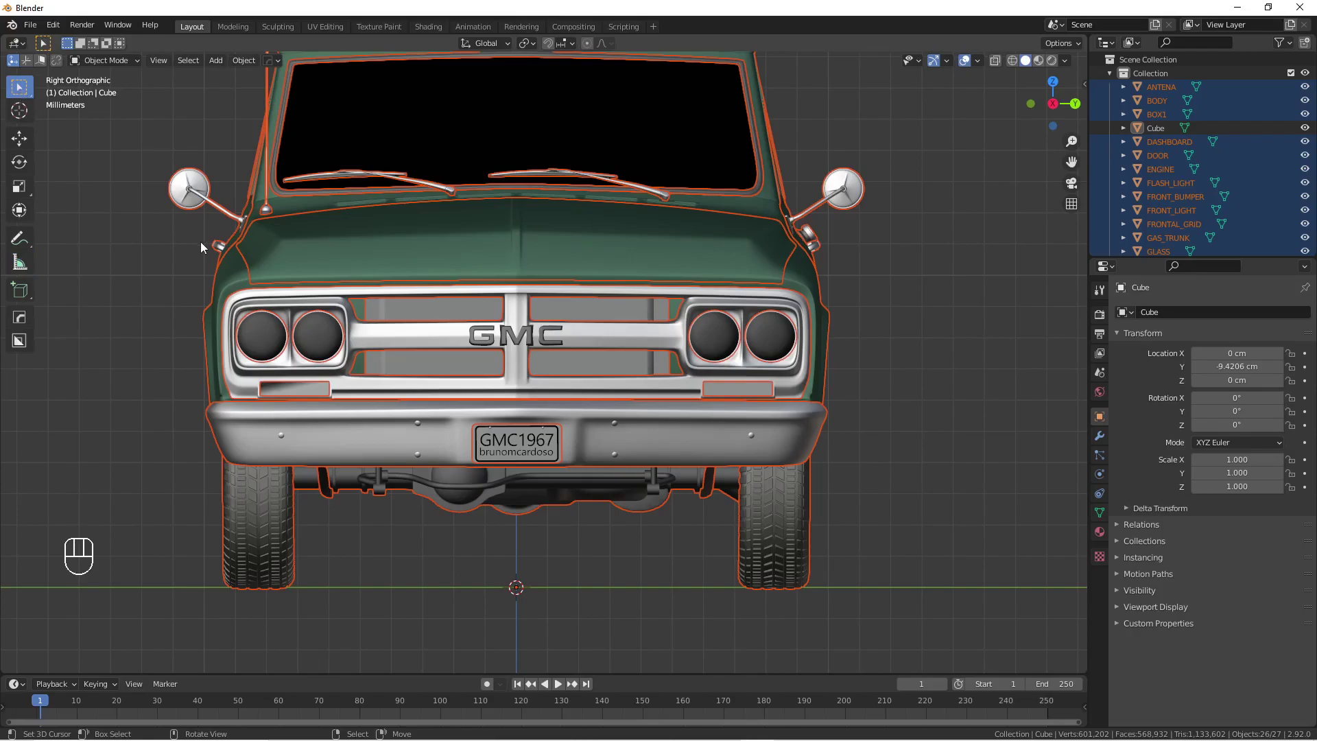
{"action": "middle_click_drag", "start_coordinate": [201, 243], "coordinate": [426, 308]}
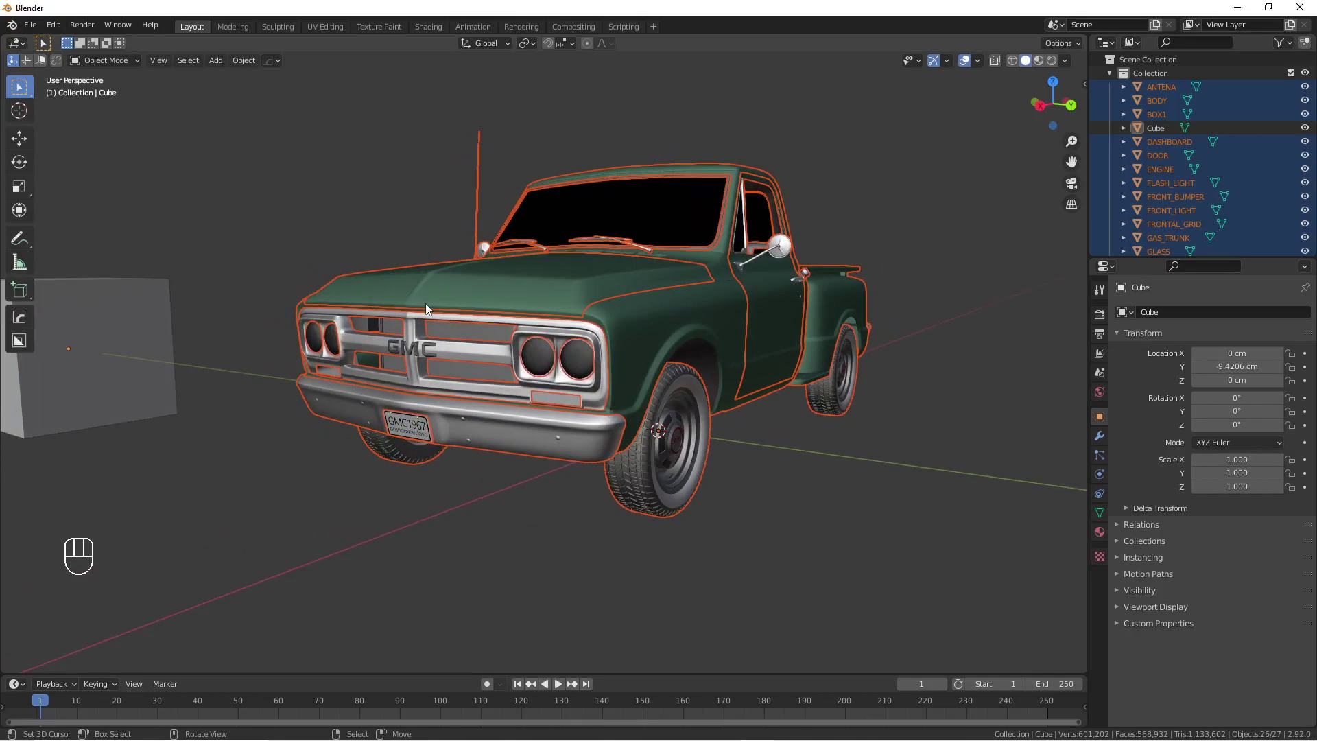
Apply All Transforms to the truck parts with HOOD active, giving 0° rotation and 1.000 scale
{"action": "key", "text": "ctrl+a"}
{"action": "left_click", "coordinate": [424, 299], "text": "shift"}
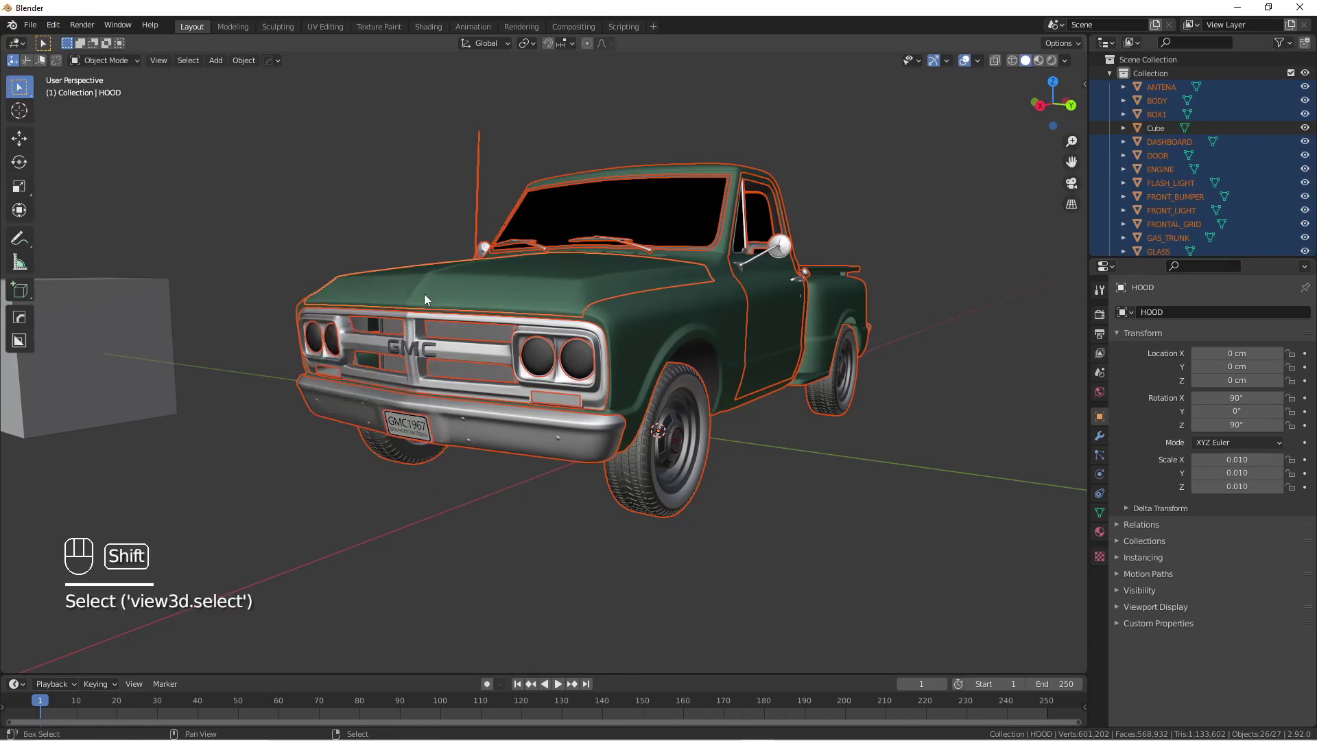
{"action": "middle_click_drag", "start_coordinate": [424, 300], "coordinate": [503, 321], "text": "shift"}
{"action": "middle_click_drag", "start_coordinate": [697, 291], "coordinate": [561, 306], "text": "shift"}
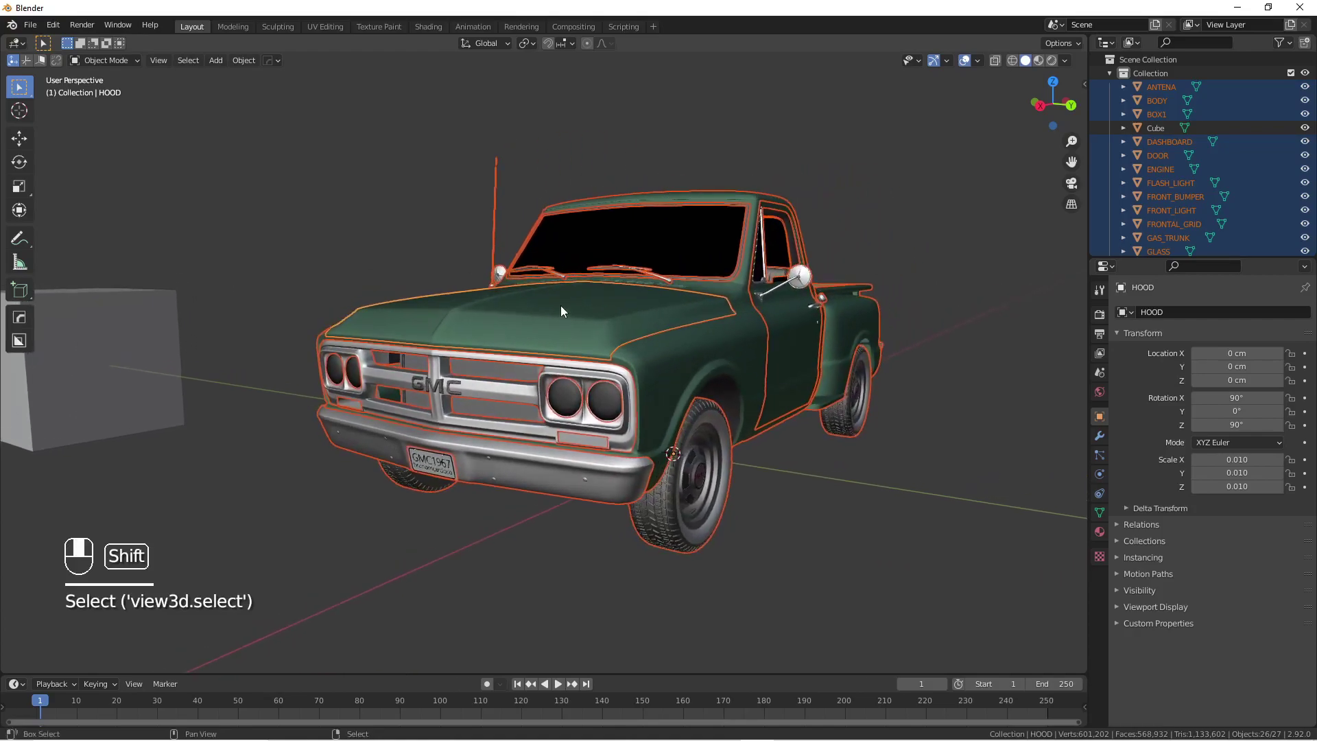
{"action": "key", "text": "ctrl+a"}
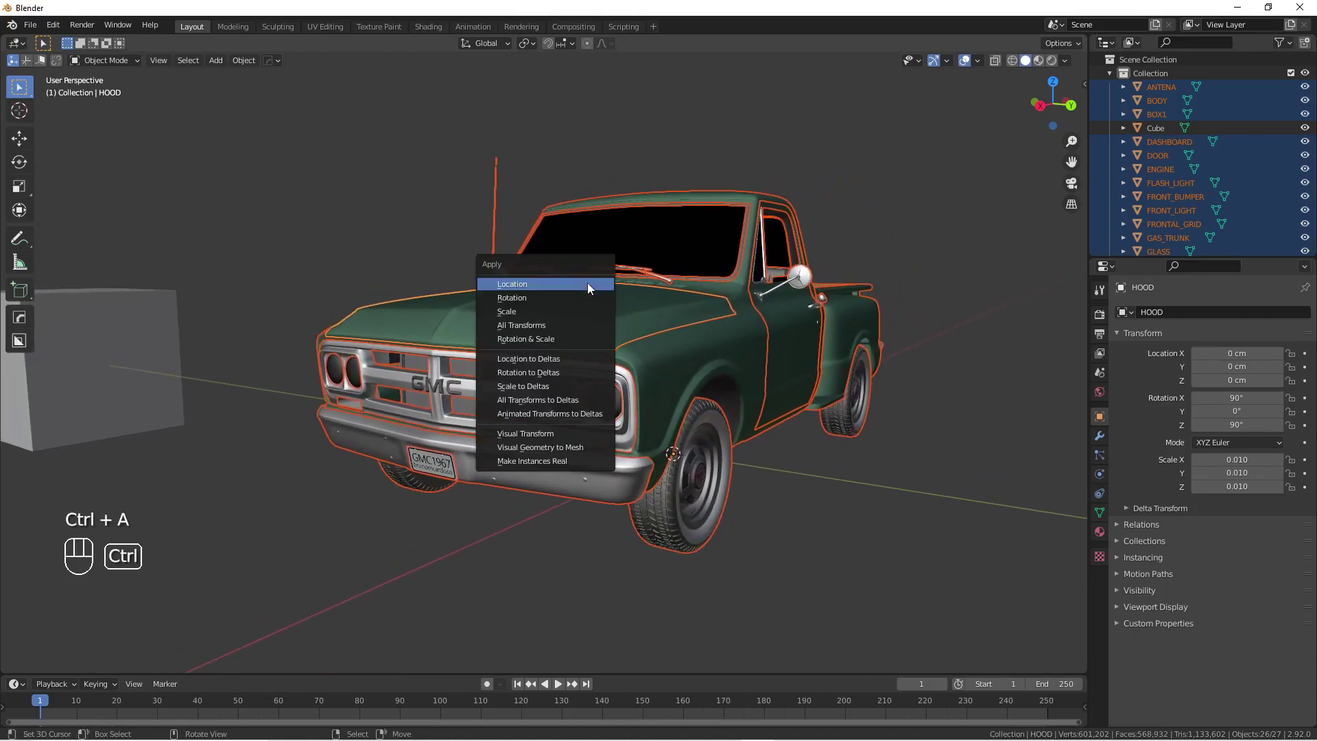
{"action": "left_click", "coordinate": [575, 327]}
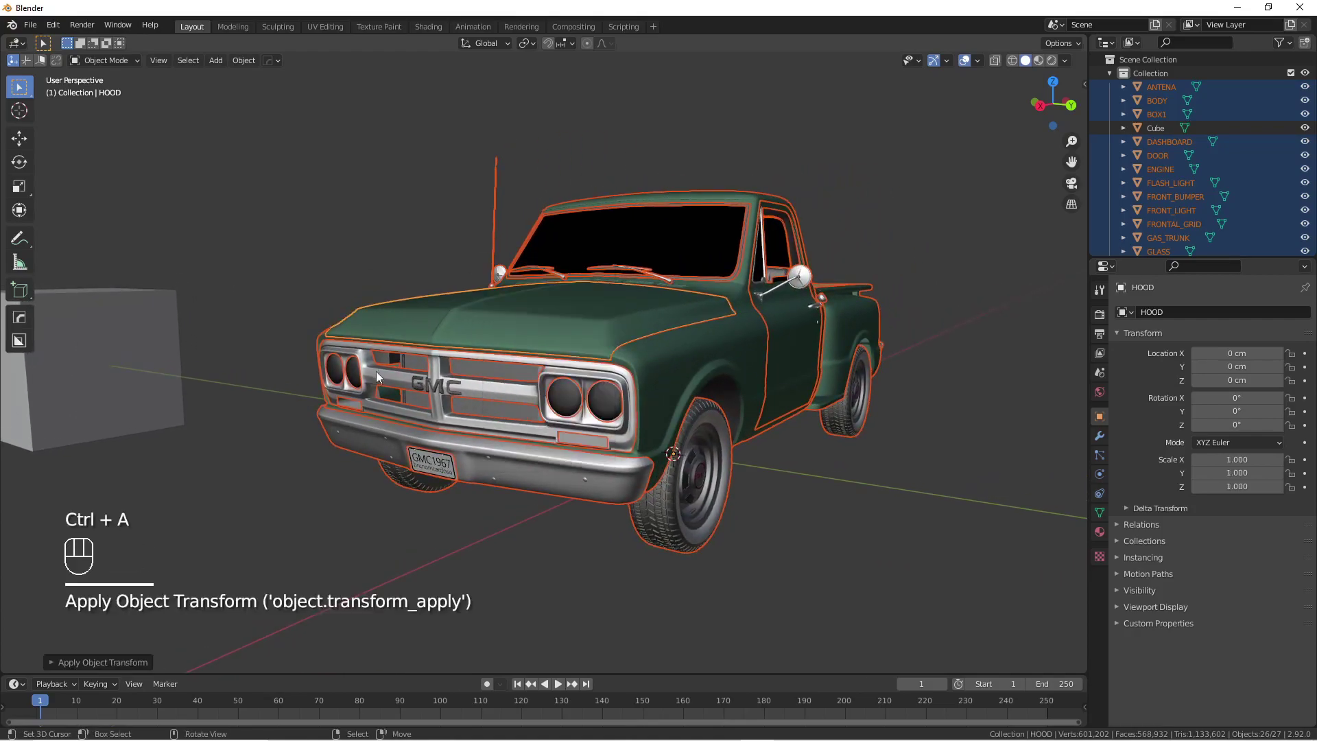
{"action": "middle_click_drag", "start_coordinate": [379, 379], "coordinate": [480, 392]}
{"action": "middle_click_drag", "start_coordinate": [566, 316], "coordinate": [591, 309]}
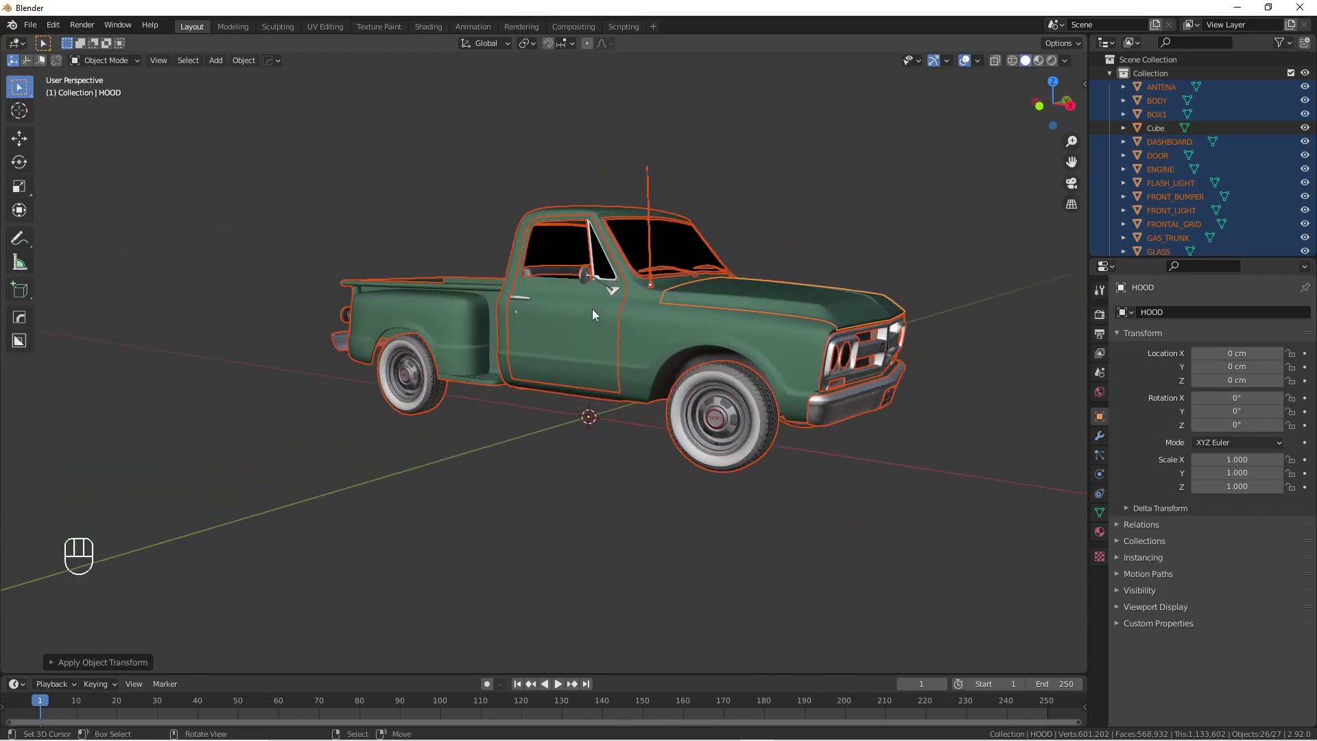
{"action": "middle_click_drag", "start_coordinate": [672, 341], "coordinate": [437, 330]}
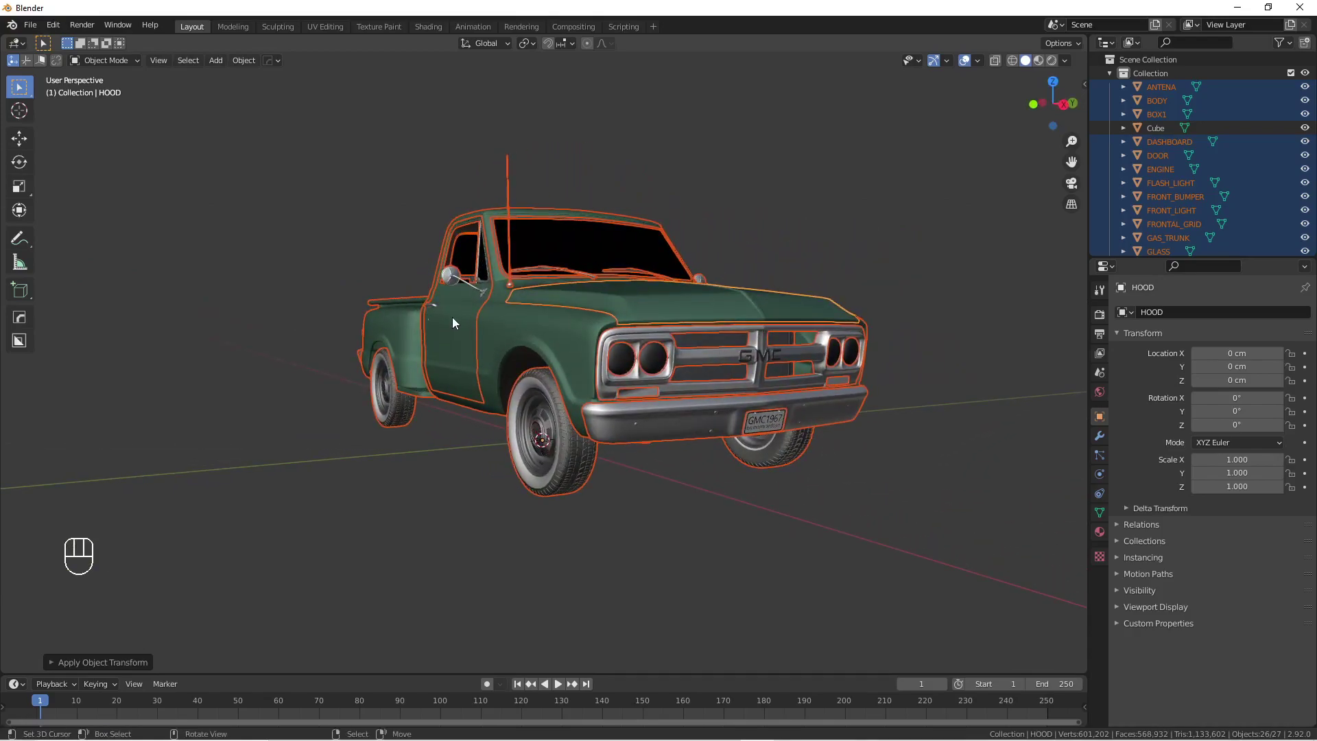
{"action": "middle_click_drag", "start_coordinate": [440, 269], "coordinate": [409, 273]}
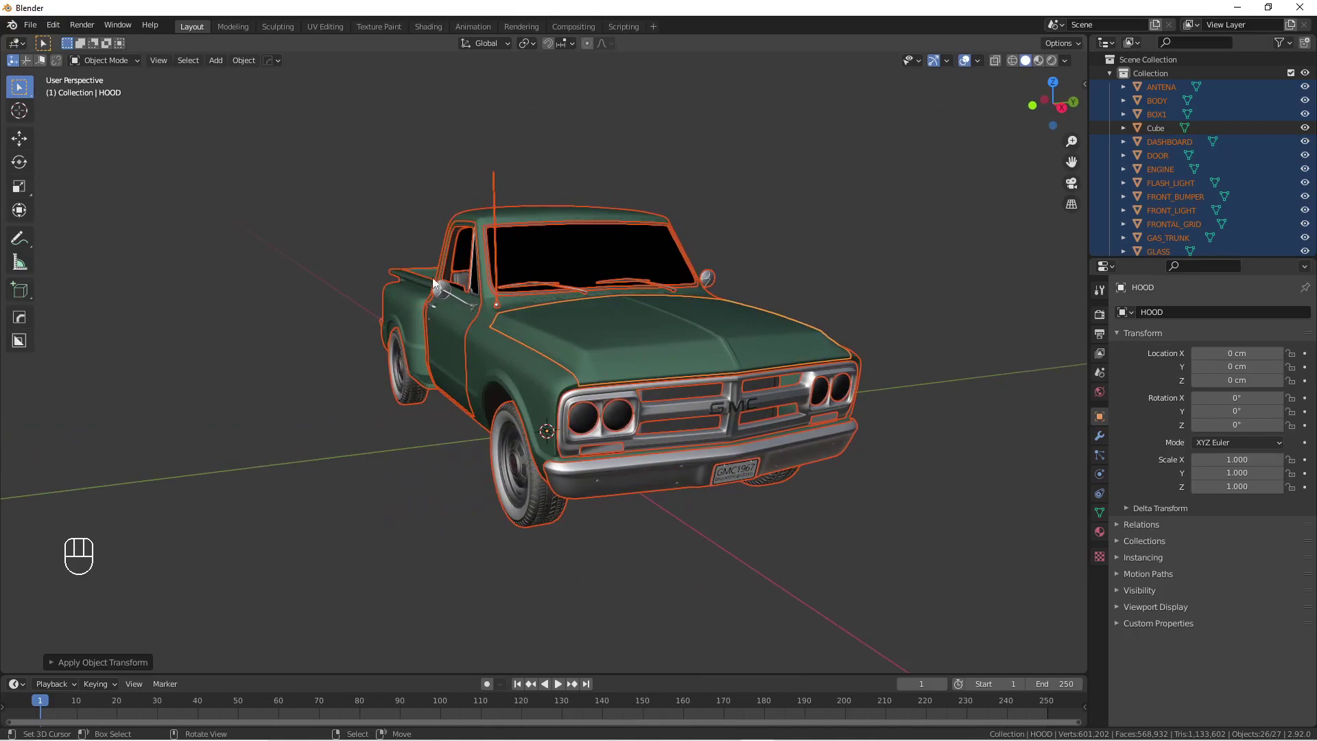